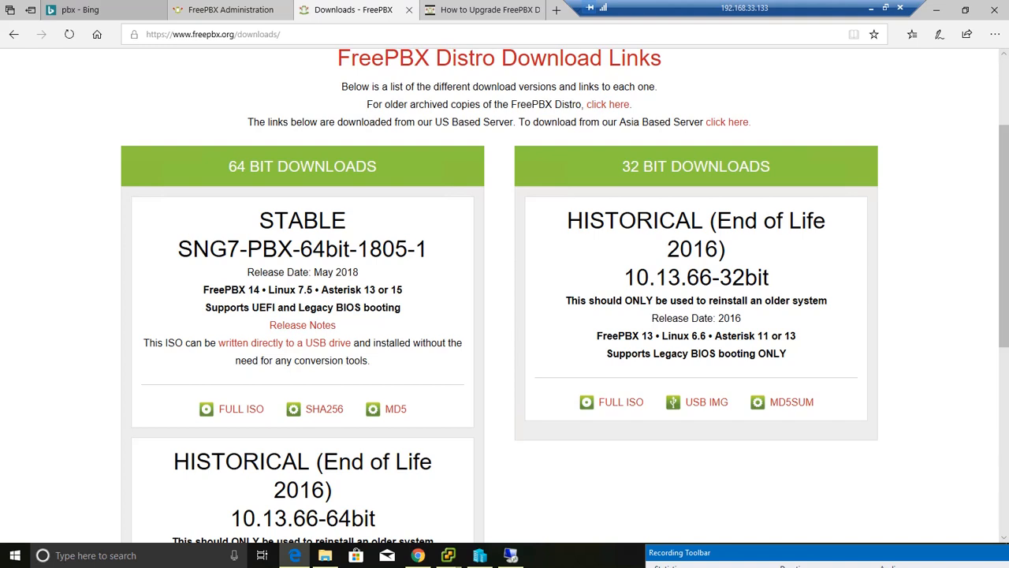
left_click(313, 39)
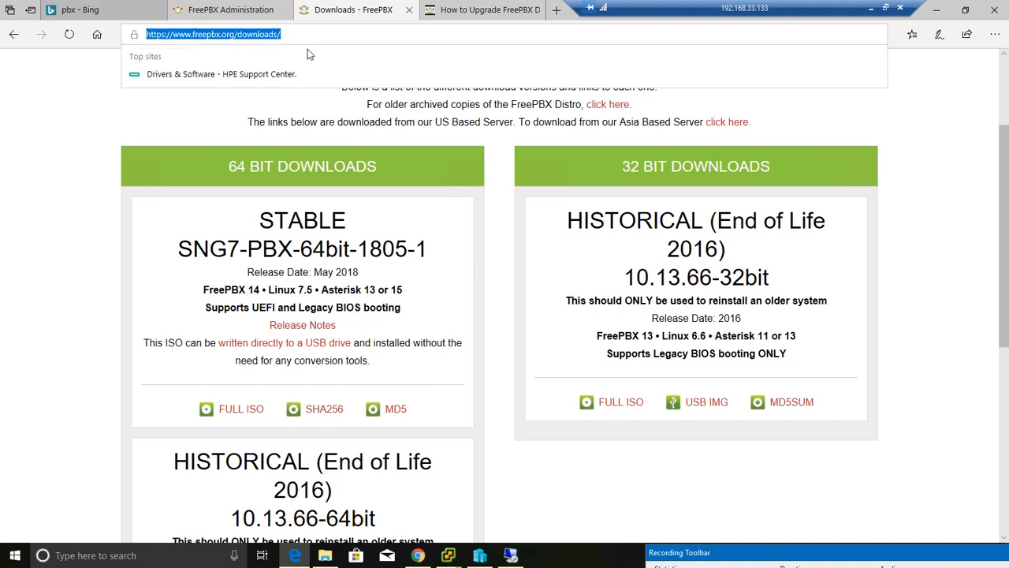
left_click(473, 254)
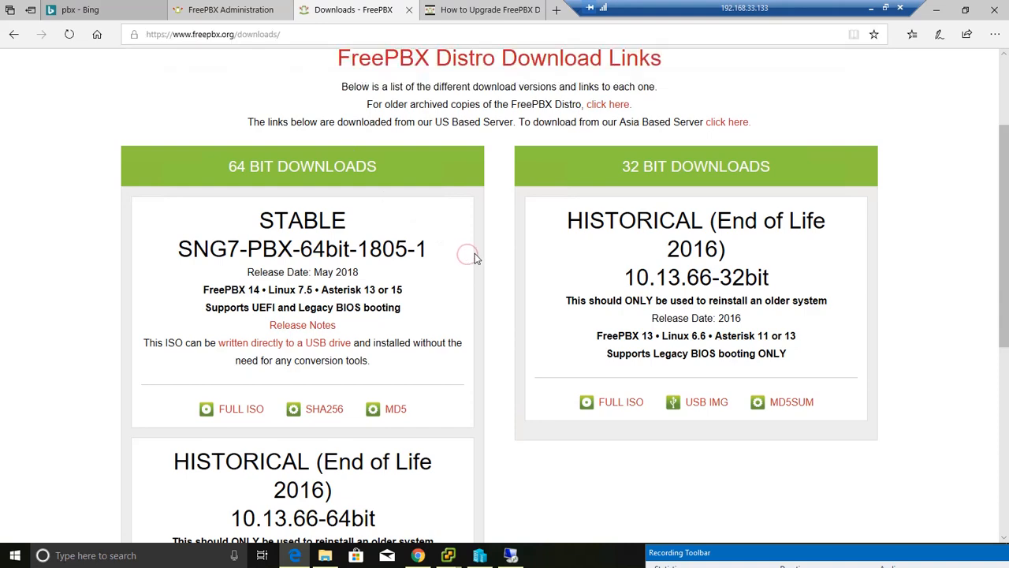
scroll(475, 253, "down", 2)
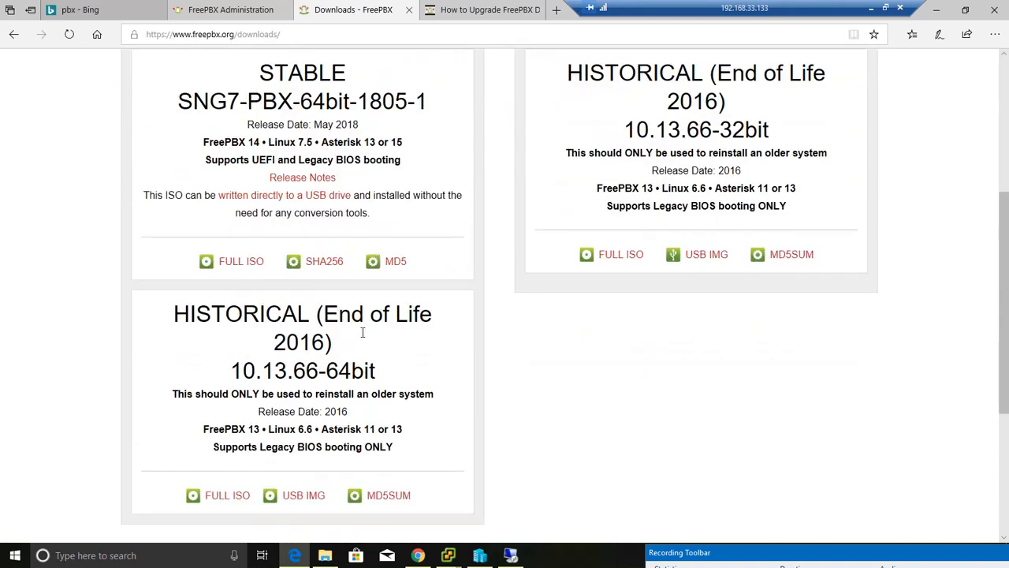
- Switch to Hyper-V Manager and start the New Virtual Machine Wizard on the local host, passing its introduction
left_click(479, 556)
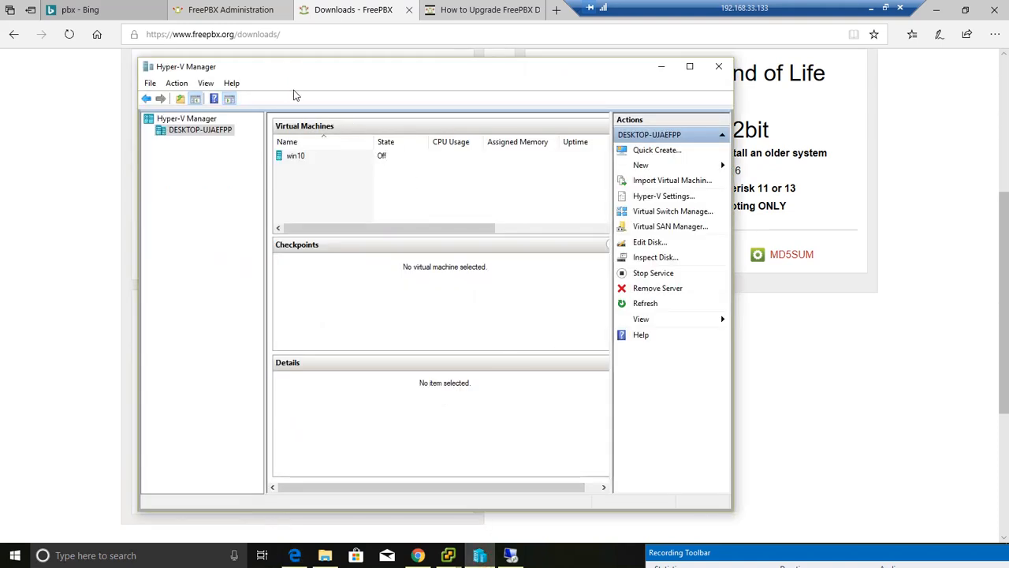
left_click(203, 134)
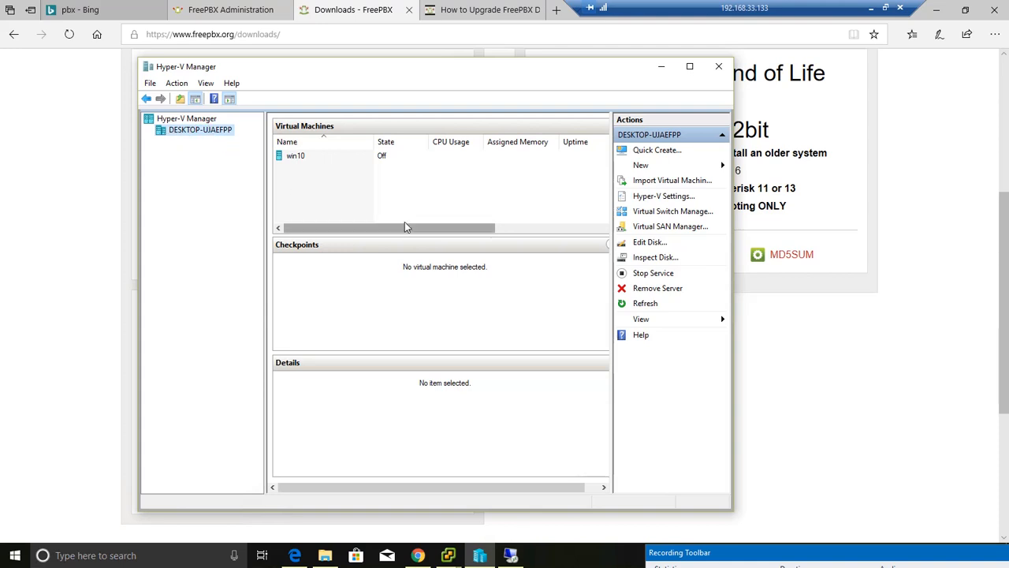
left_click(648, 166)
left_click(777, 169)
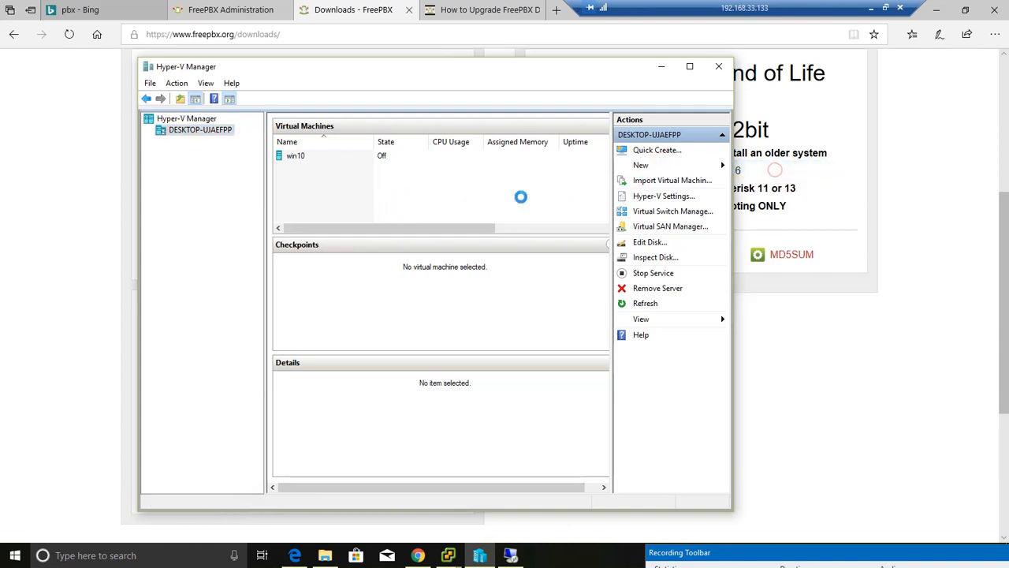
left_click(587, 419)
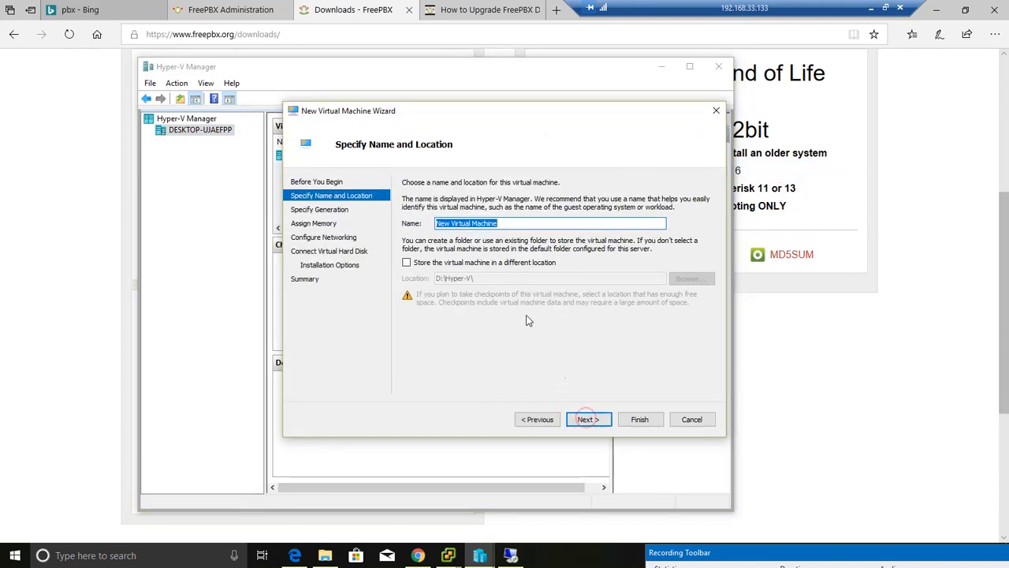
- Name the new virtual machine MyPBX and keep the default storage location
type("my")
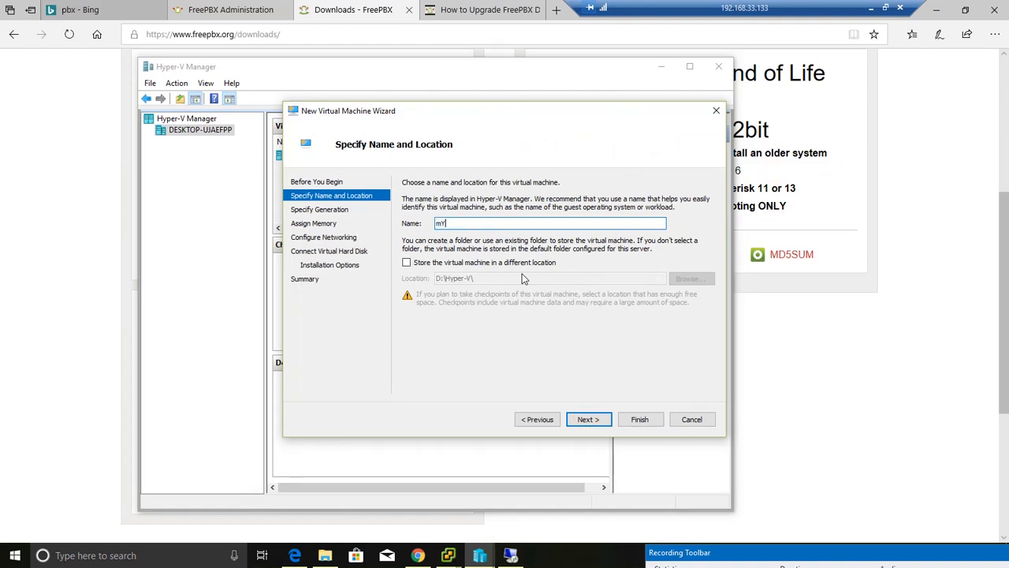
key("BackSpace")
key("BackSpace")
type("MyPBX")
left_click(429, 268)
left_click(429, 269)
left_click(590, 419)
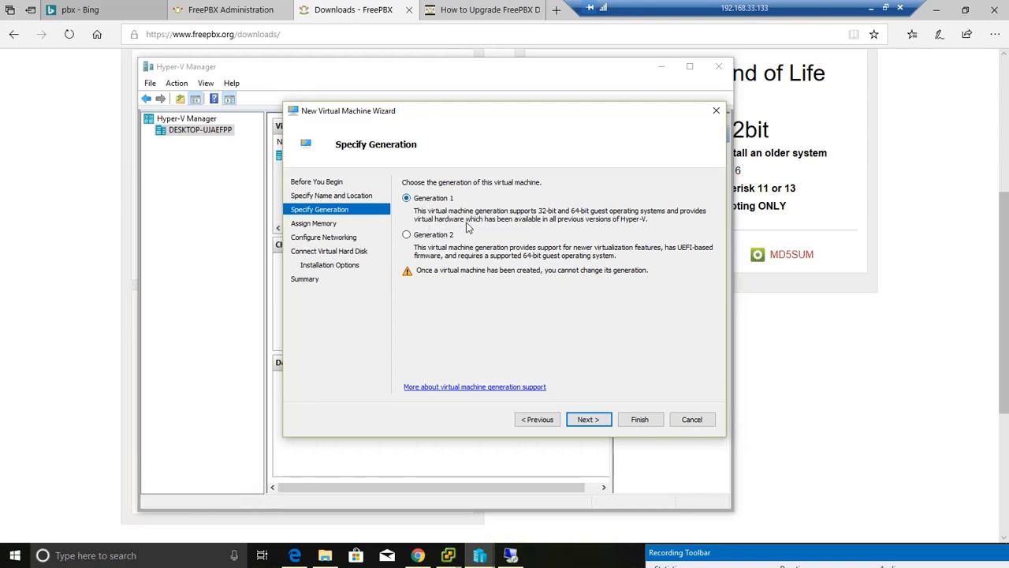
- Keep Generation 1 for the virtual machine and set its startup memory to 3096 MB
left_click(589, 418)
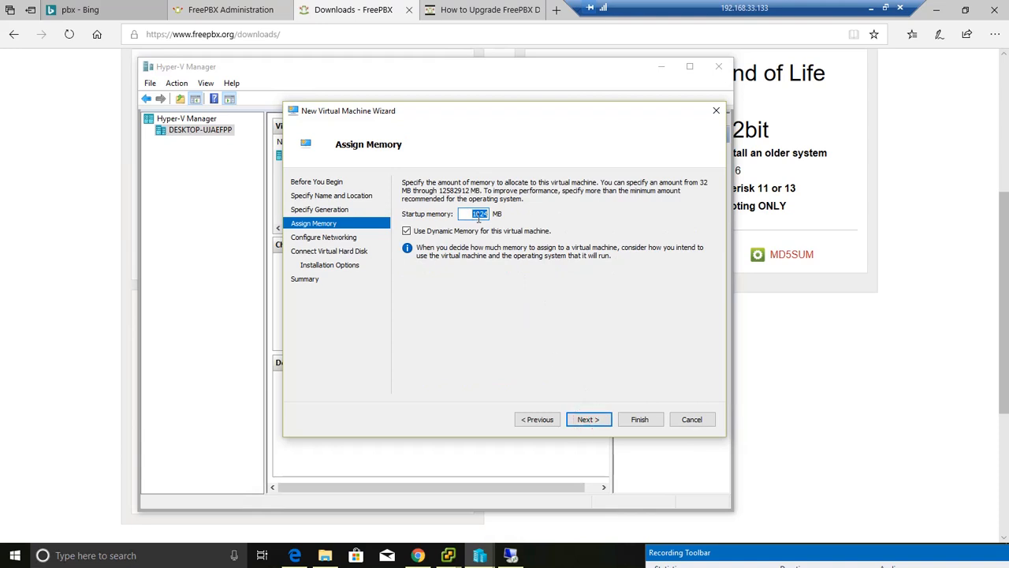
type("3096")
left_click(588, 419)
- Connect the new virtual machine's network adapter to the virtual switch named Extenal
left_click(500, 205)
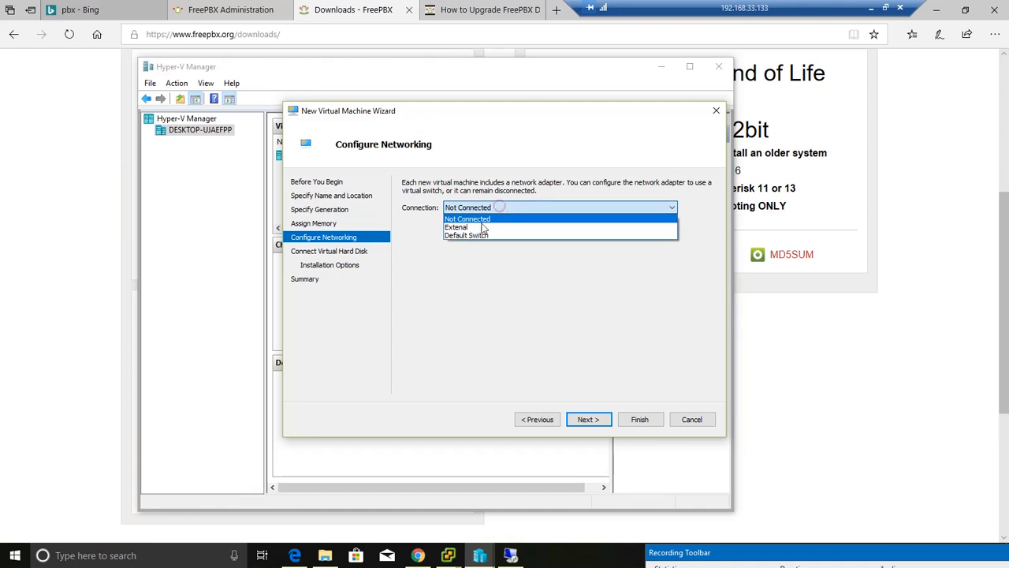
left_click(480, 227)
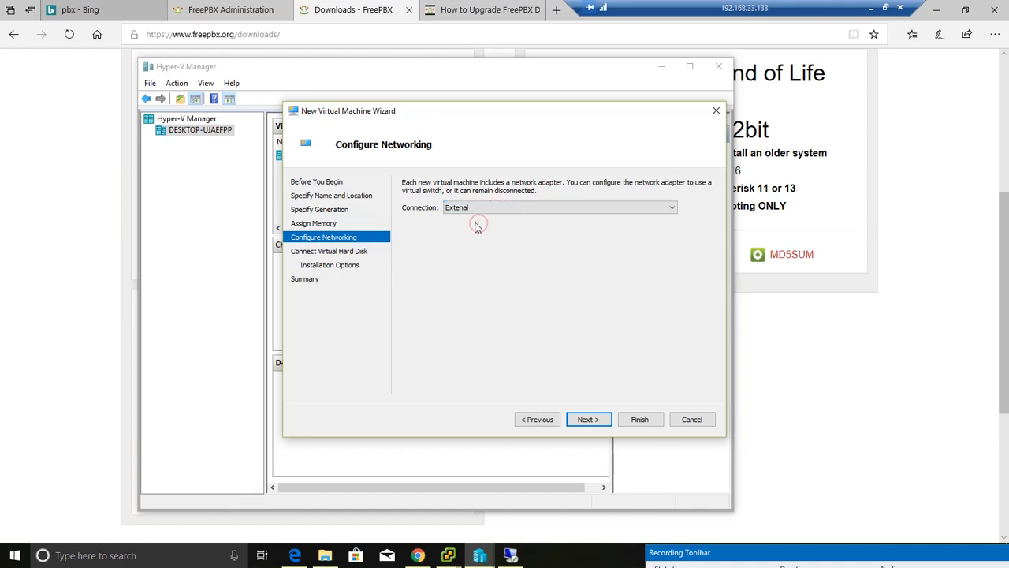
left_click(599, 424)
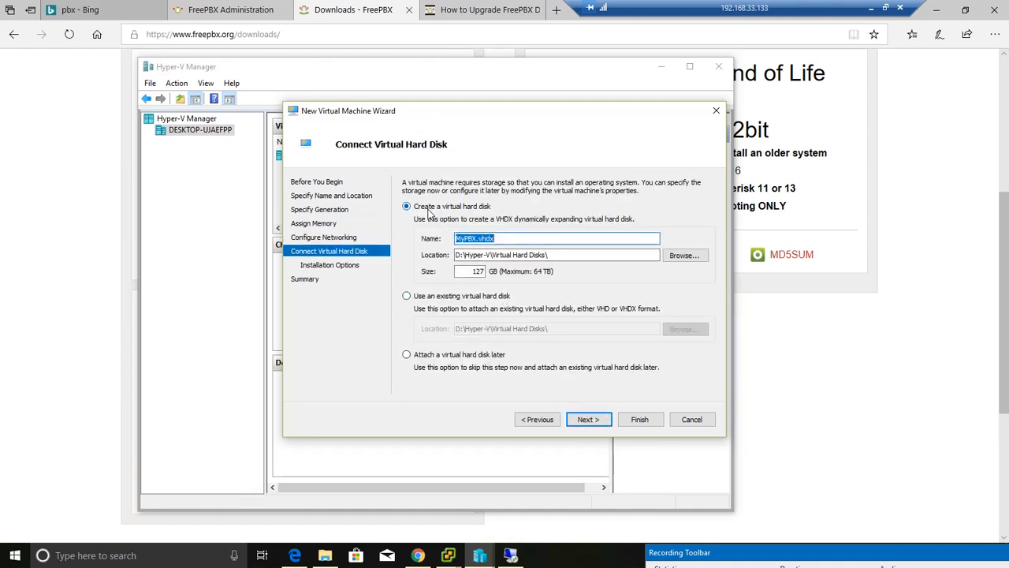
- Create a new virtual hard disk for the machine with a size of 50 GB
left_click_drag(463, 271, 498, 276)
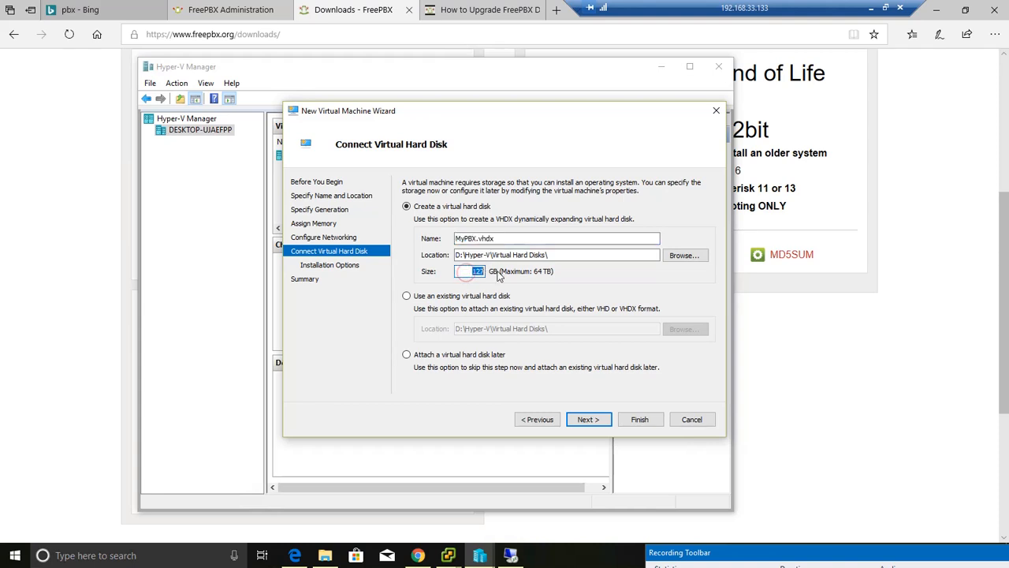
type("50")
left_click(587, 419)
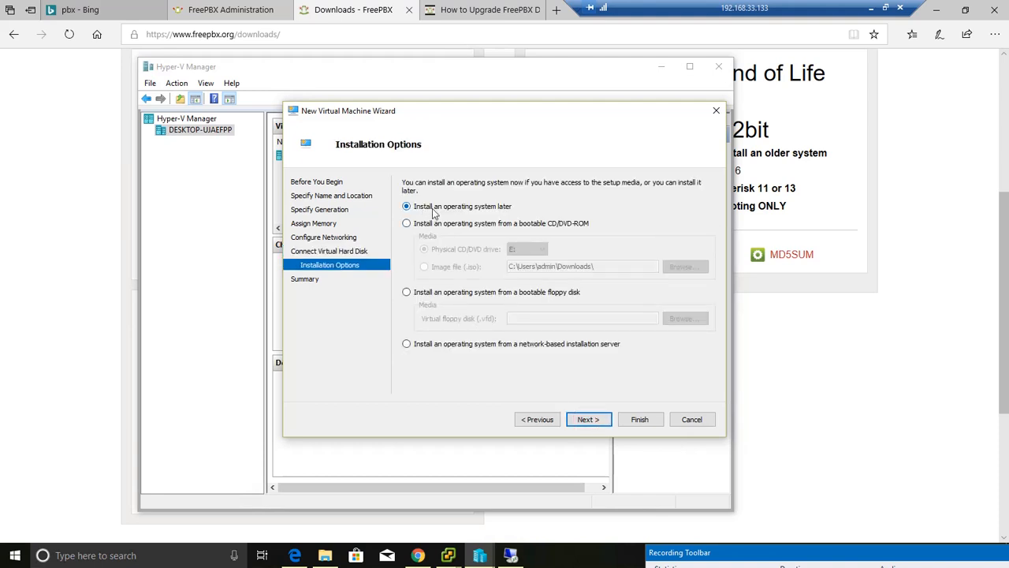
- Set the operating system to install from the SNG7-FPBX-64bit-1805-1 ISO image in Downloads and finish creating the virtual machine
left_click(426, 224)
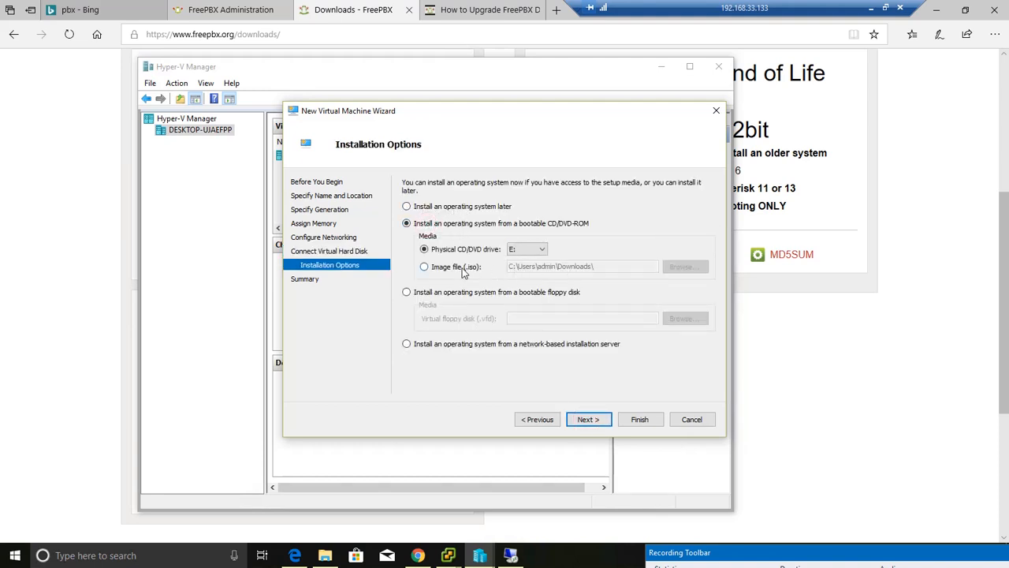
left_click(464, 268)
left_click(683, 267)
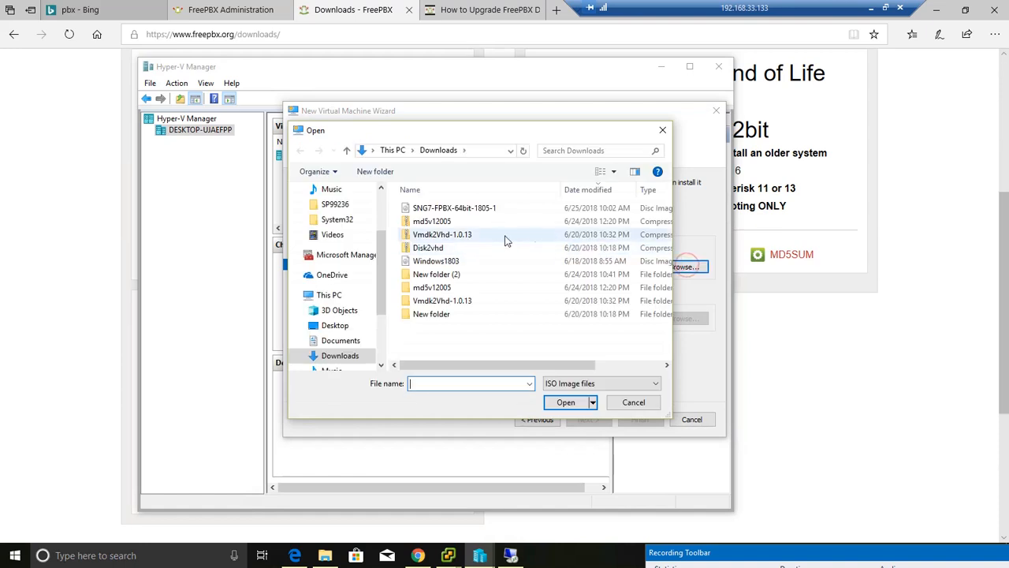
left_click(451, 209)
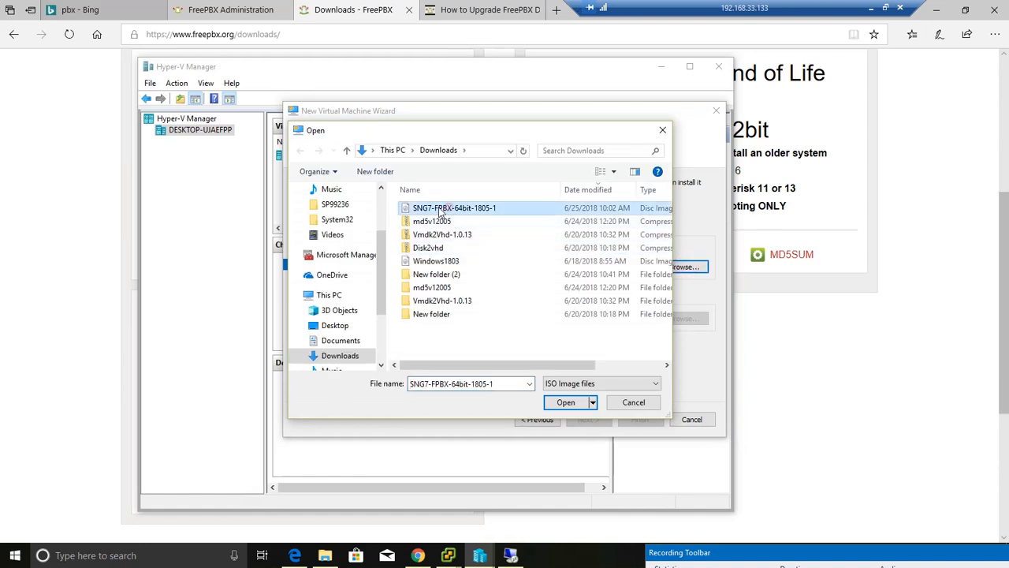
left_click(568, 404)
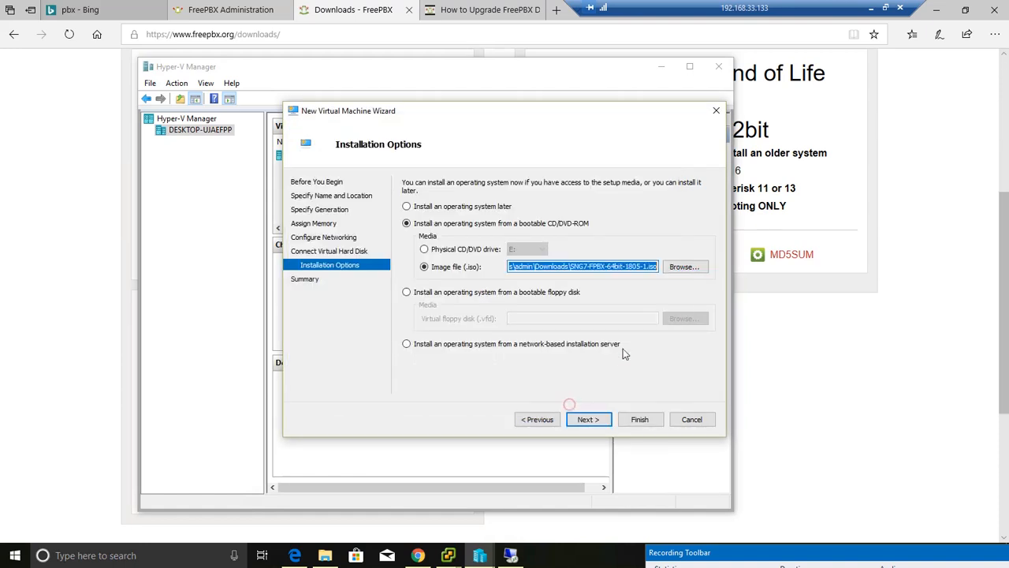
left_click(588, 419)
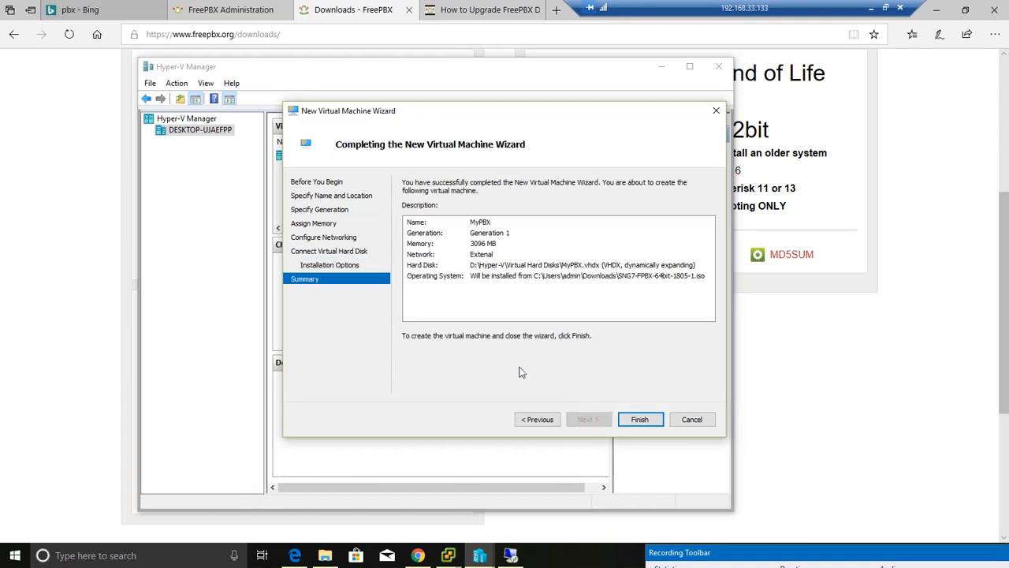
left_click(638, 419)
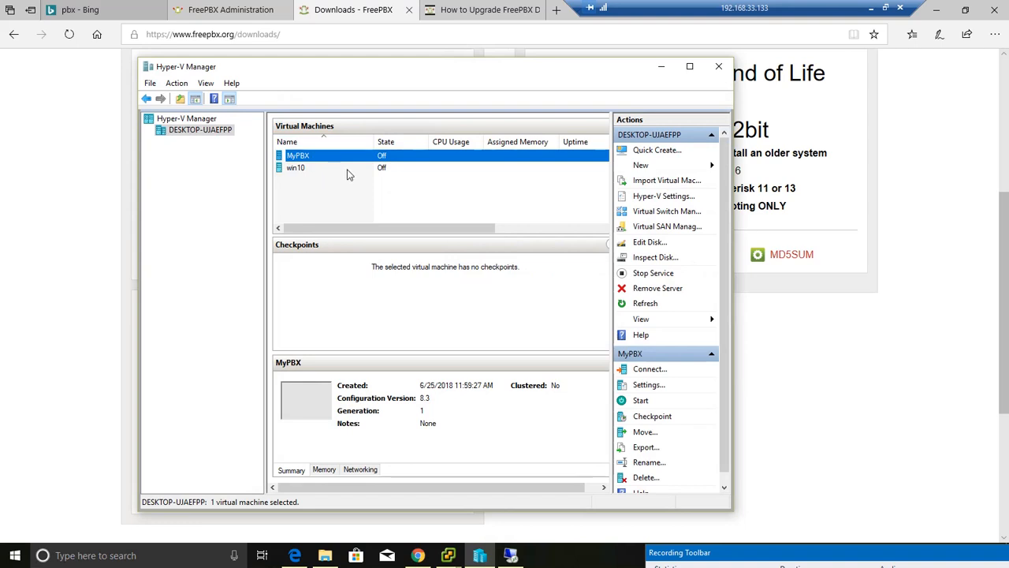
- Open the settings of the MyPBX virtual machine and inspect its existing network adapter
right_click(331, 159)
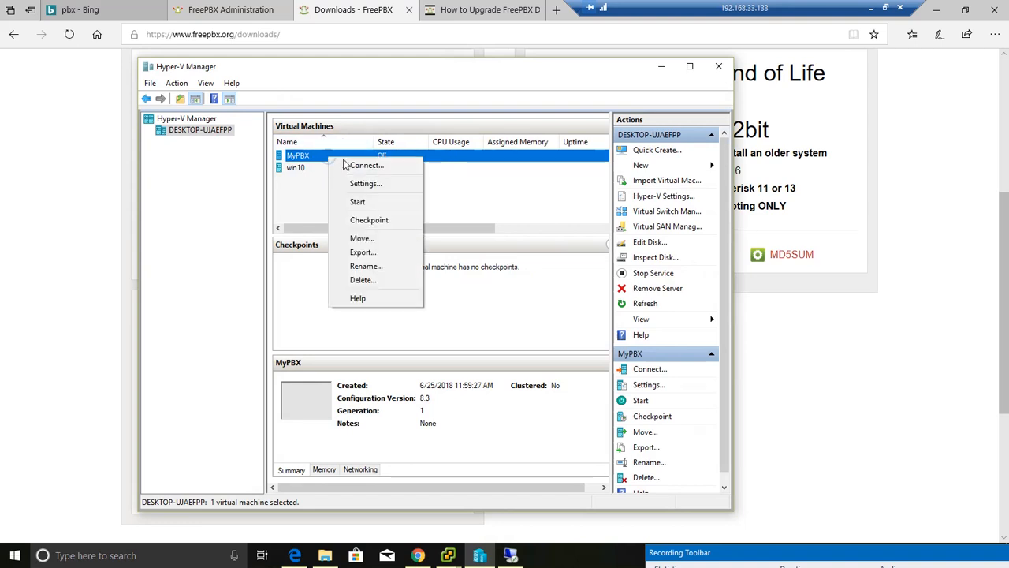
left_click(365, 183)
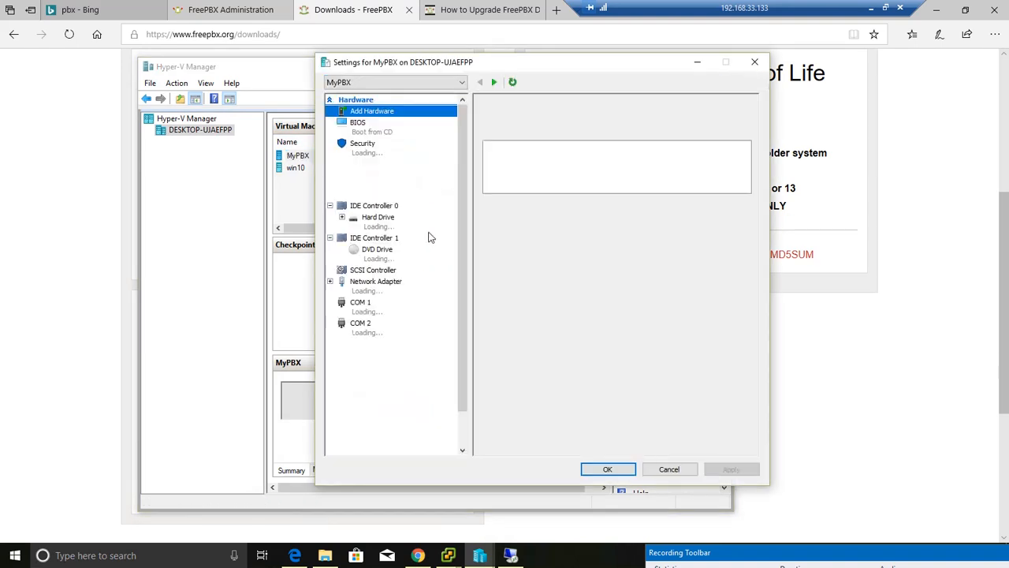
left_click(375, 281)
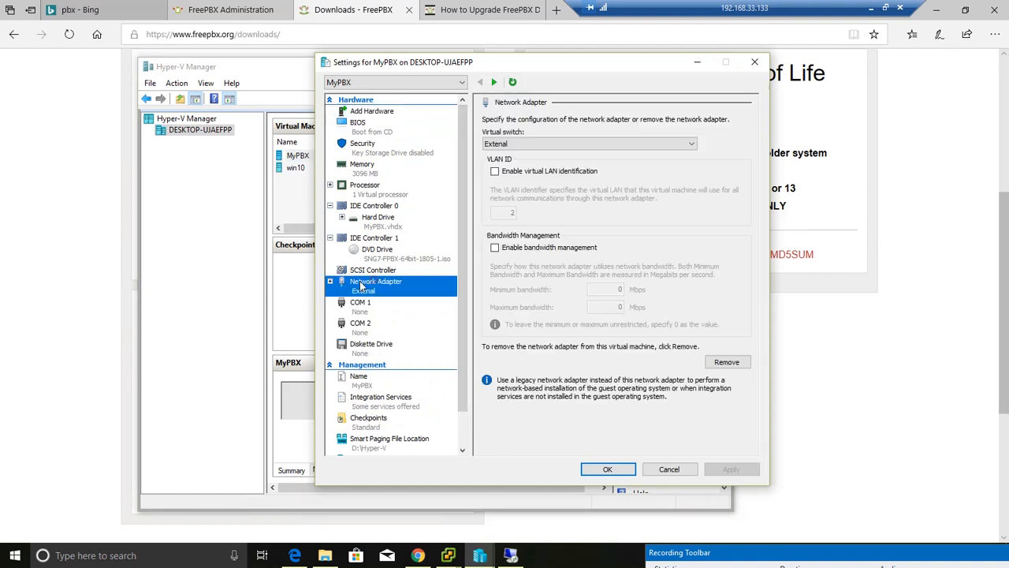
left_click(330, 282)
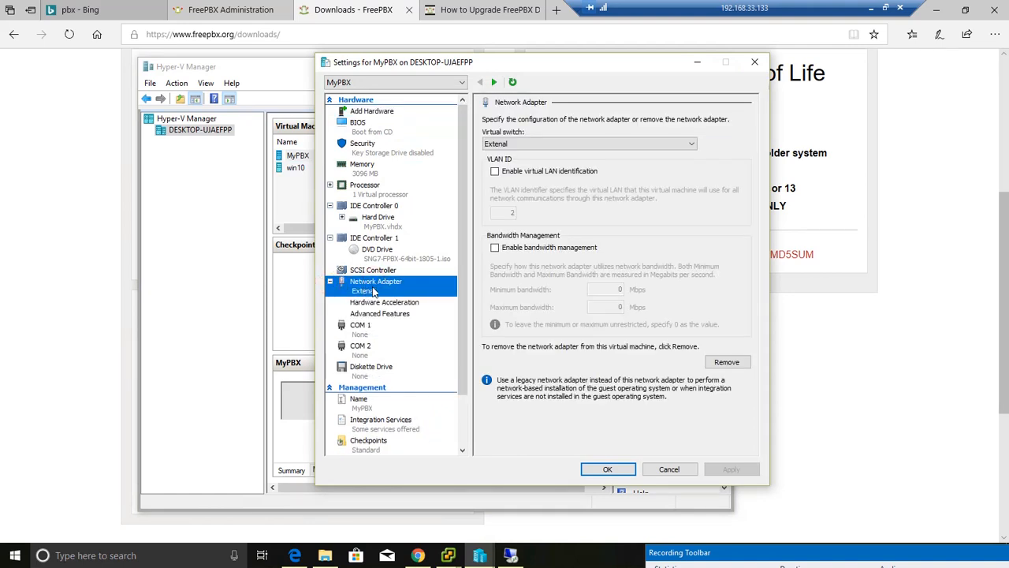
left_click(329, 282)
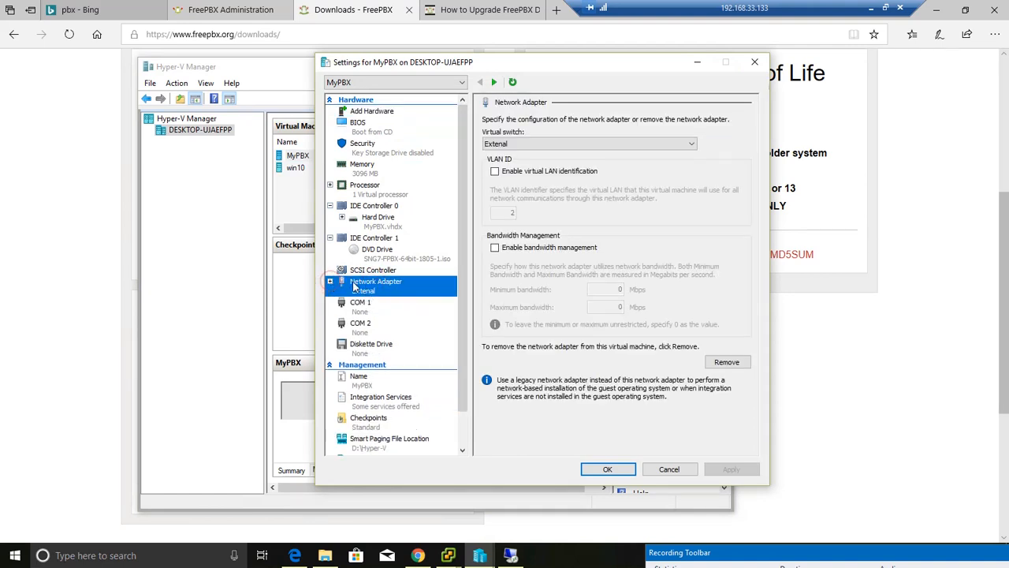
- Add a Legacy Network Adapter to MyPBX, connect it to the Extenal virtual switch and apply the change
left_click(368, 113)
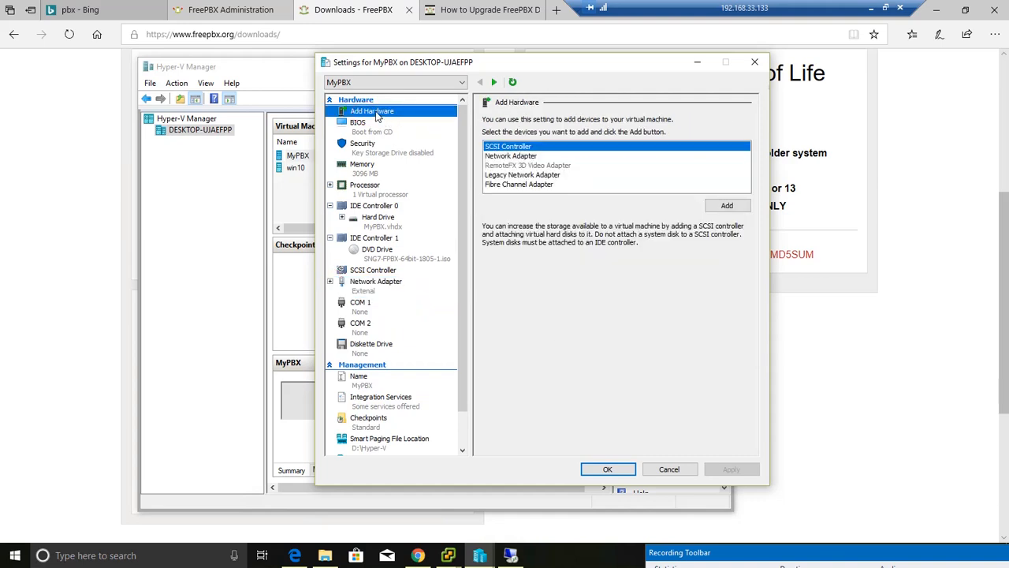
left_click(527, 175)
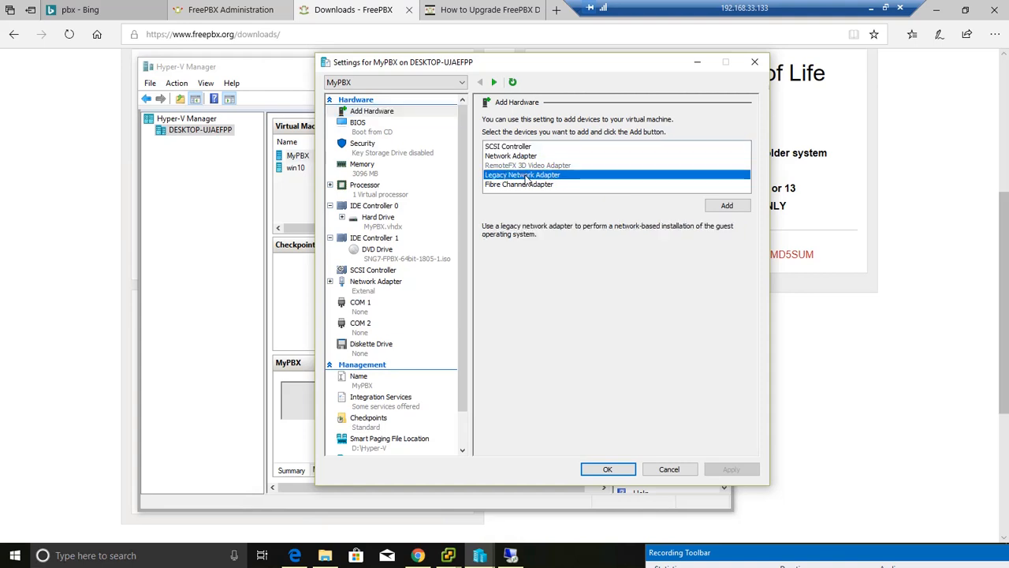
left_click(726, 207)
left_click(512, 144)
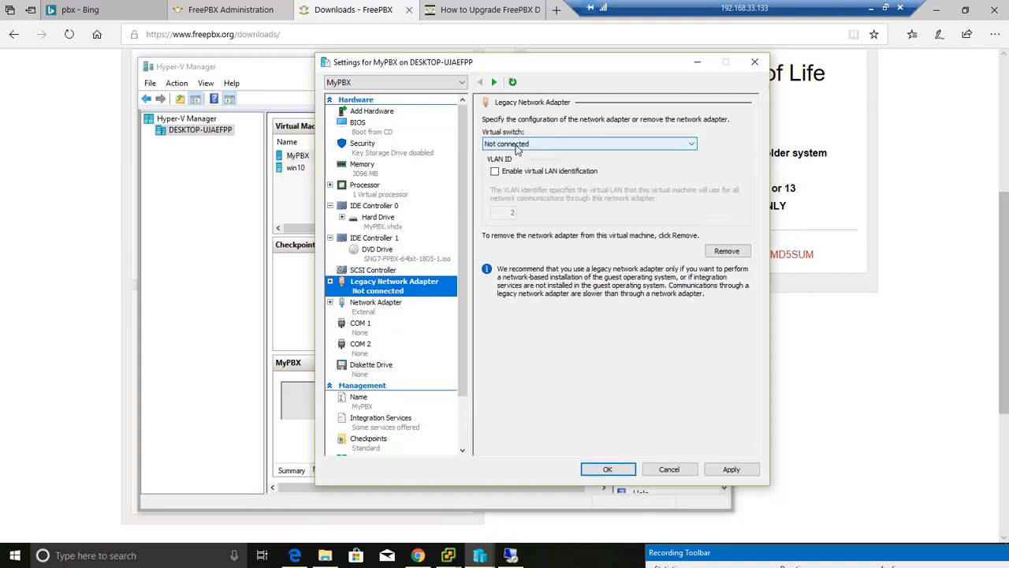
left_click(511, 164)
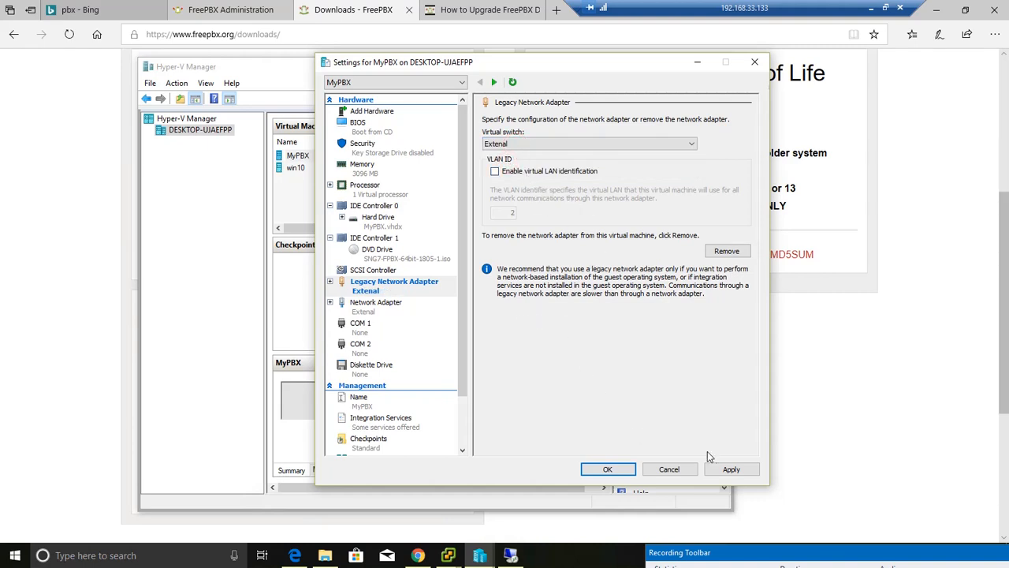
left_click(728, 469)
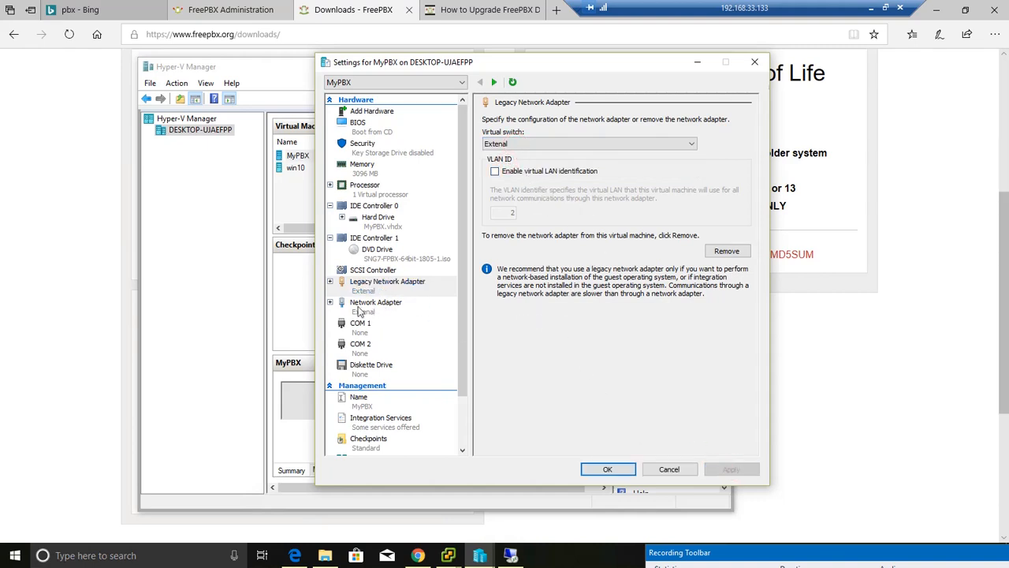
- Examine the advanced features and settings of MyPBX's Network Adapter and compare them with the Legacy Network Adapter
left_click(330, 305)
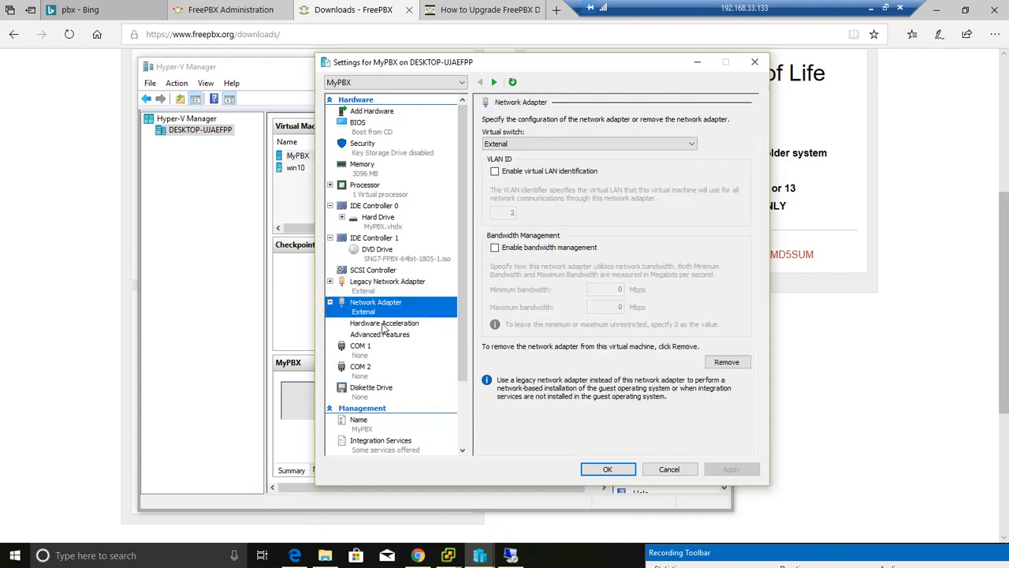
scroll(406, 315, "down", 2)
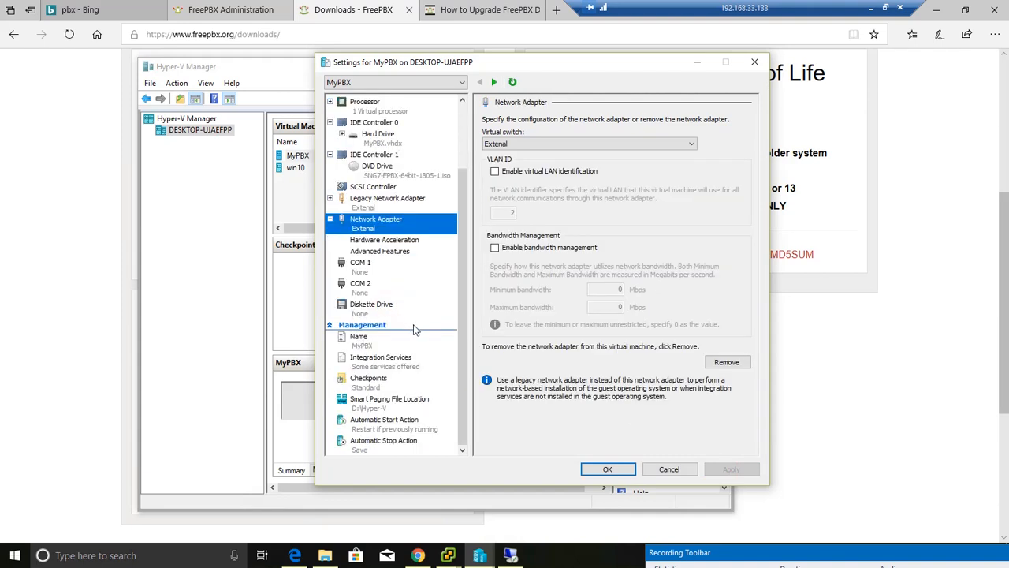
left_click(377, 252)
left_click(369, 221)
left_click(358, 203)
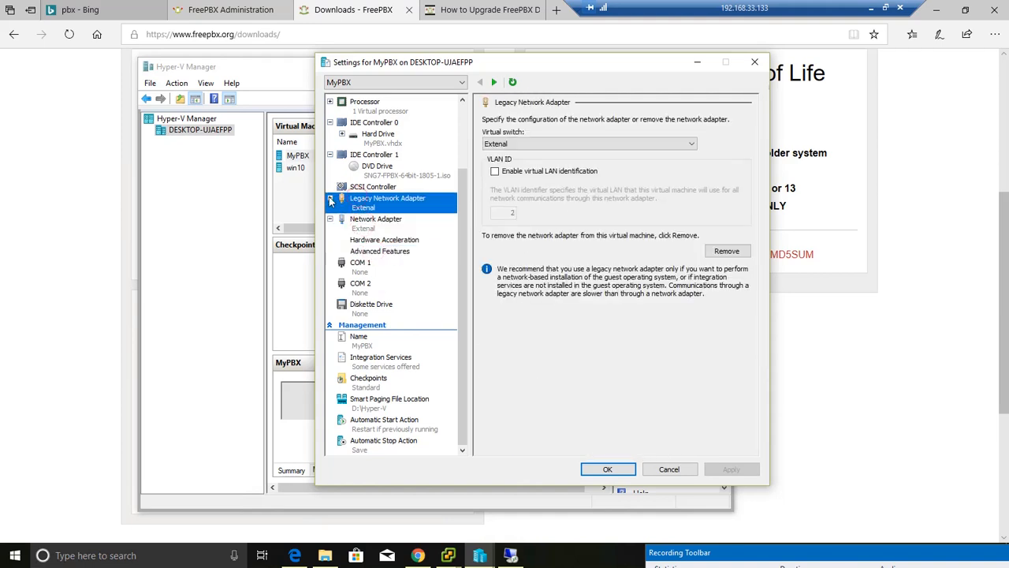
left_click(330, 198)
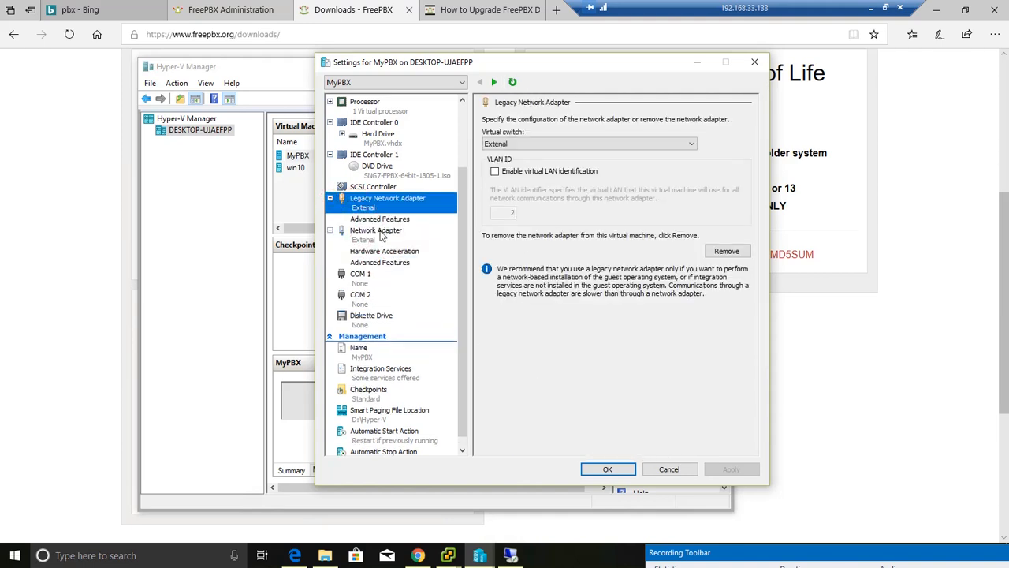
left_click(377, 237)
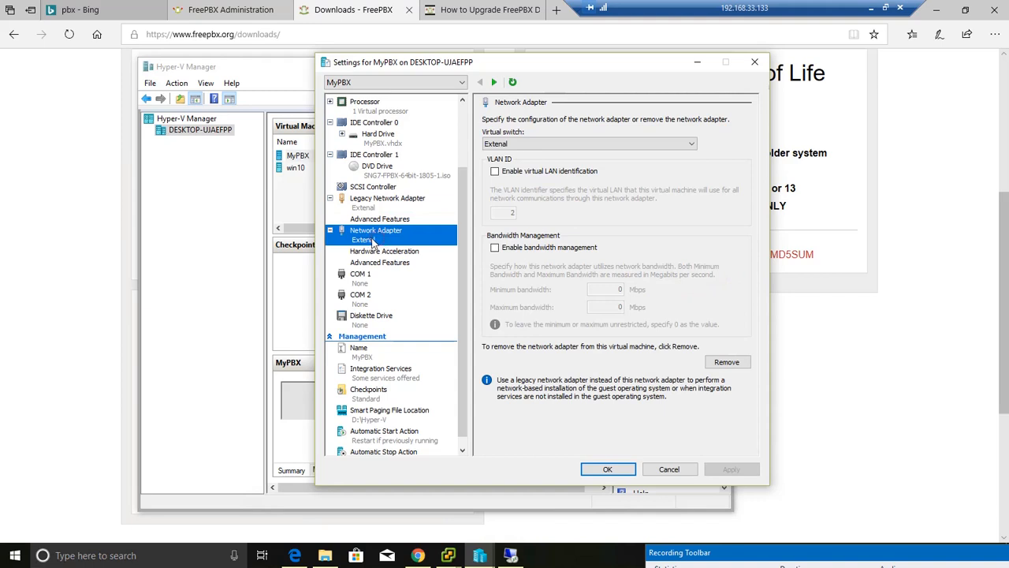
left_click(330, 230)
left_click(371, 220)
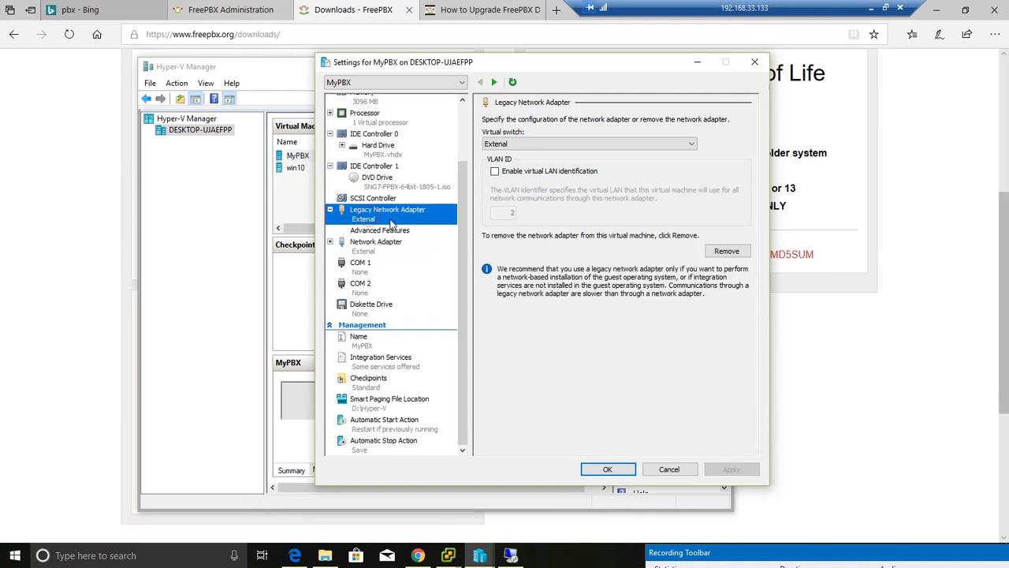
- Remove the standard Network Adapter from MyPBX, apply the change and close the machine's settings
left_click(373, 246)
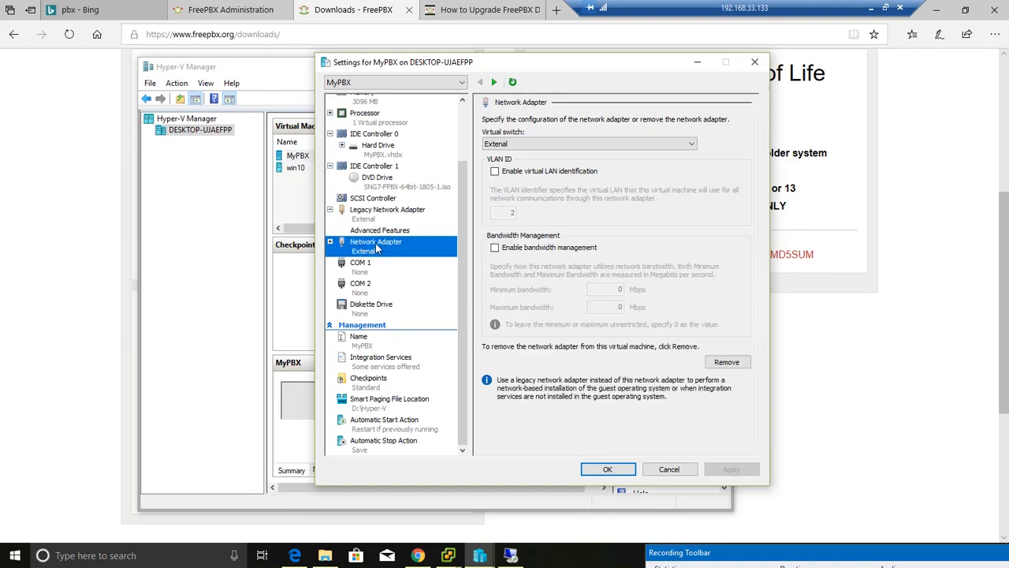
left_click(727, 362)
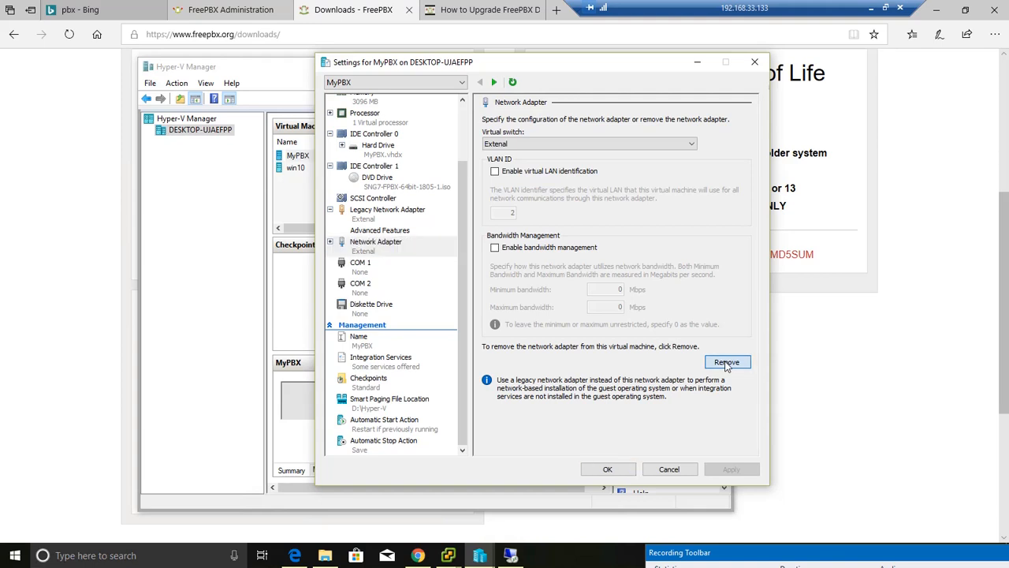
left_click(719, 466)
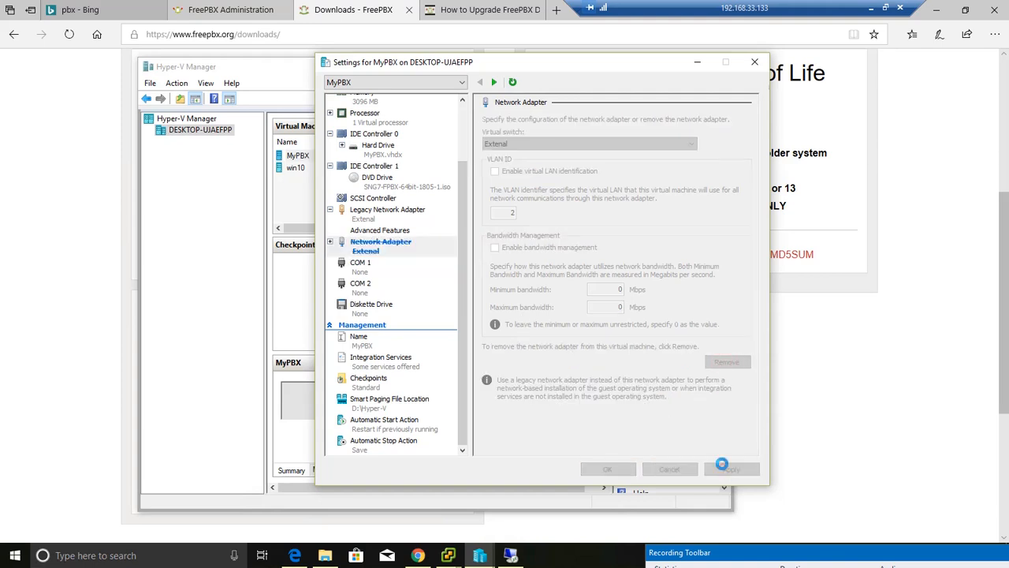
left_click(368, 240)
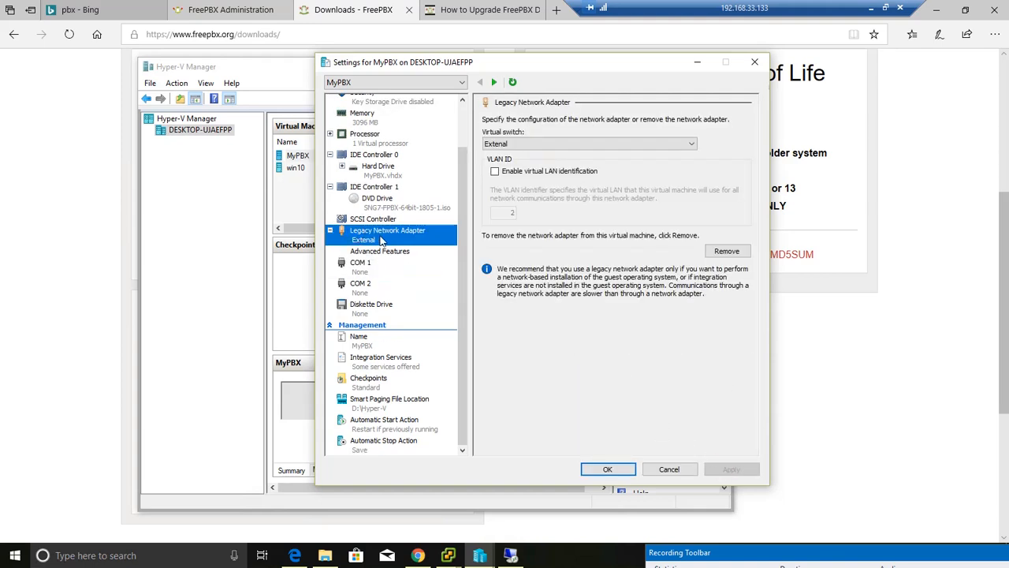
left_click(608, 469)
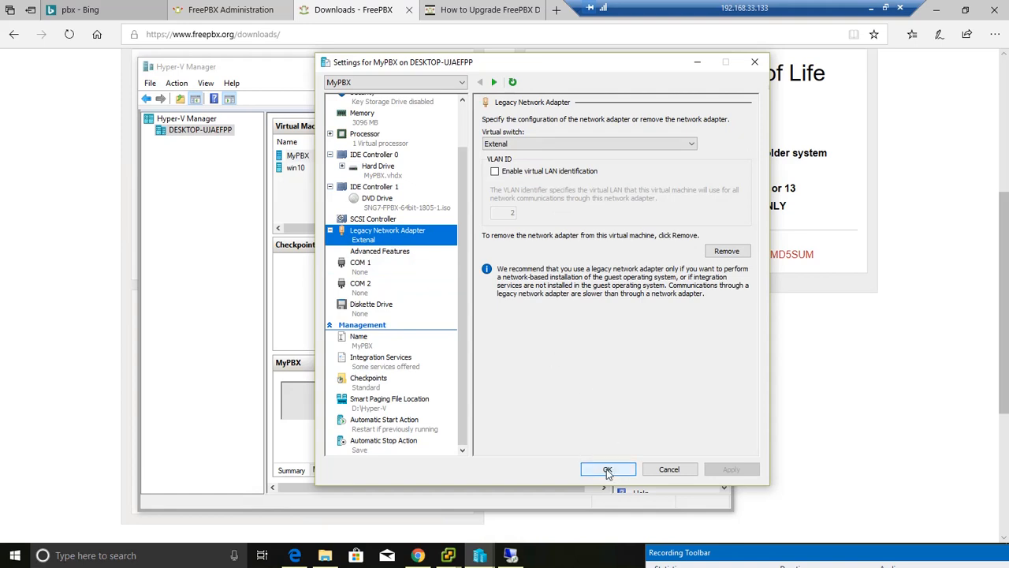
- Connect to the MyPBX virtual machine and start it
right_click(331, 157)
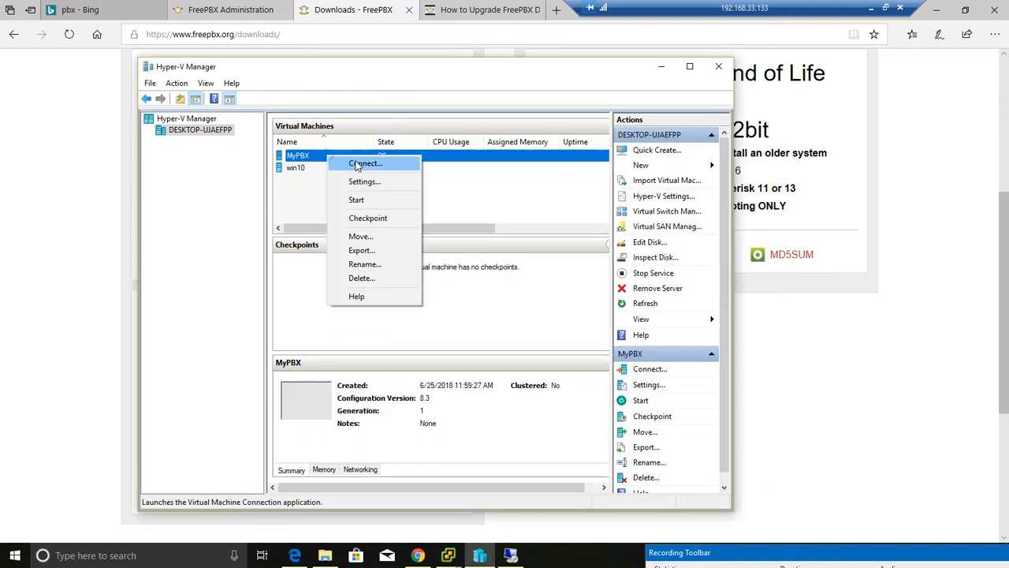
left_click(358, 162)
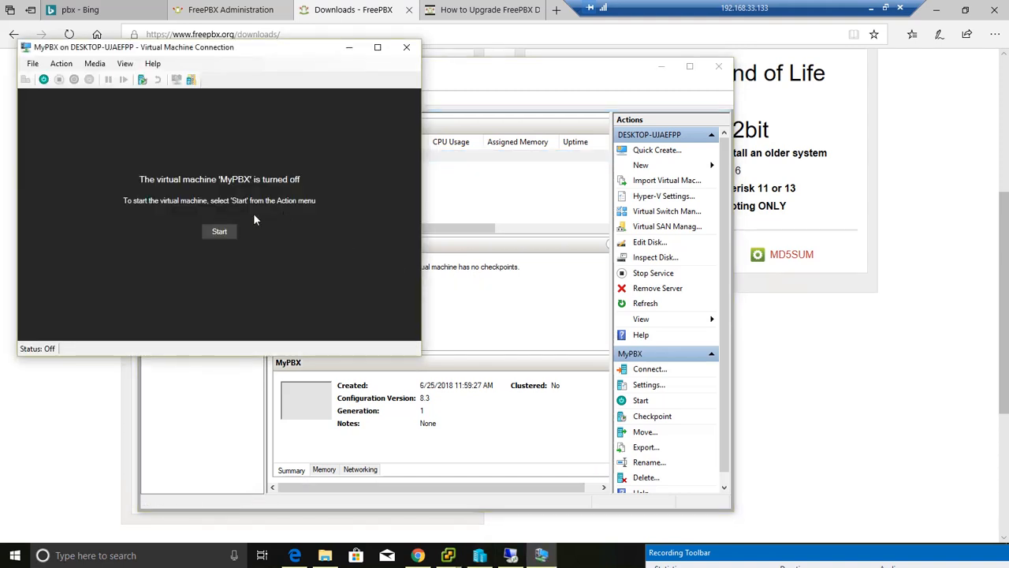
left_click(215, 229)
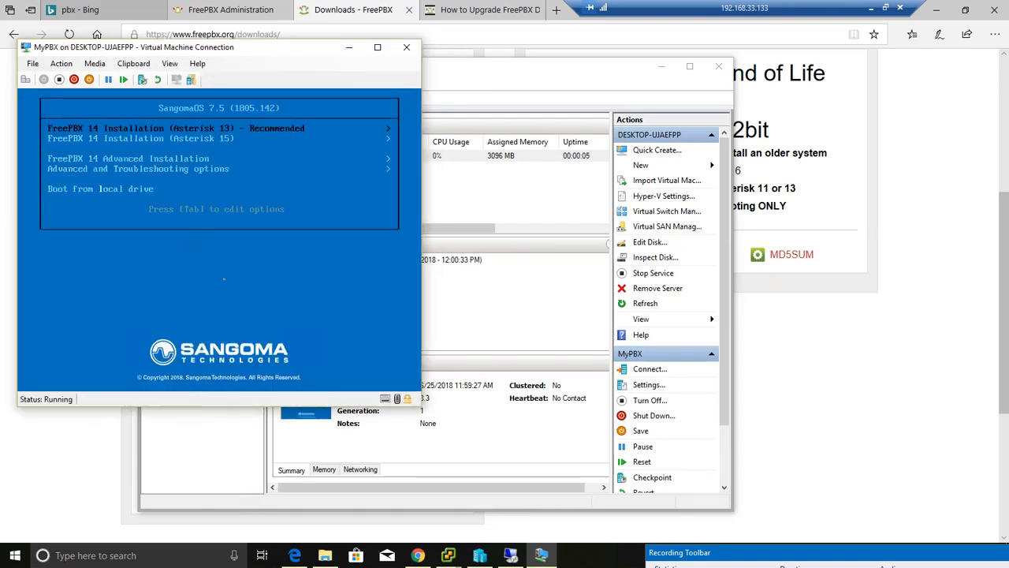
- Start the recommended FreePBX 14 installation with Asterisk 13, using graphical output to VGA and the FreePBX Standard option
key("Return")
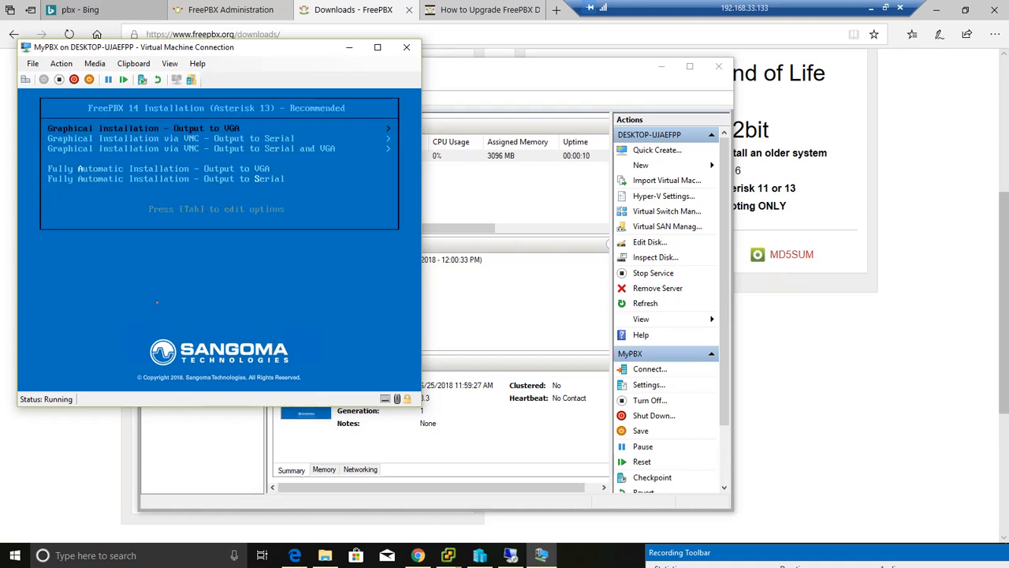
key("Return")
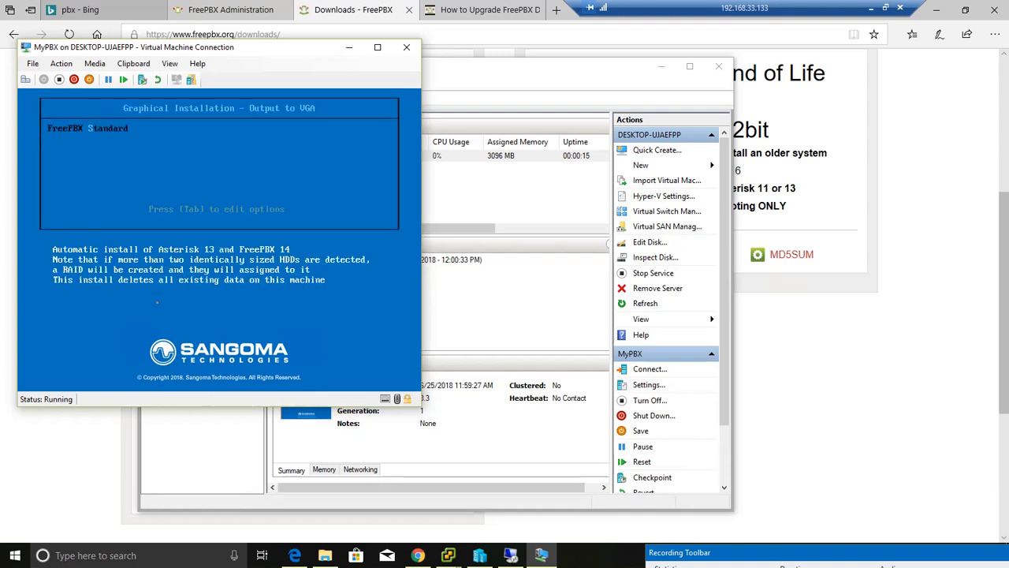
key("Return")
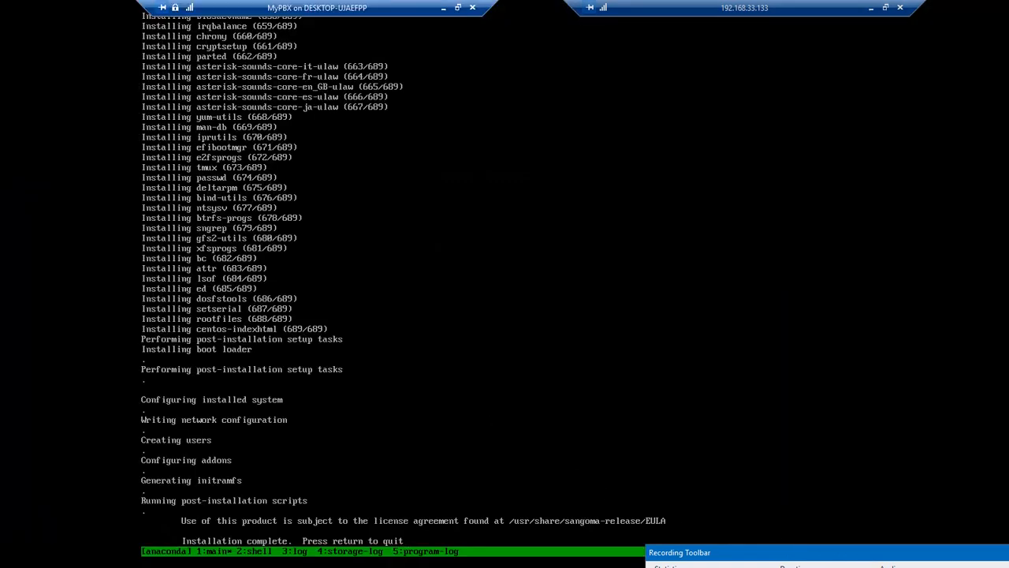
- Quit the completed installer, boot MyPBX from the local drive and start Sangoma Linux
key("Return")
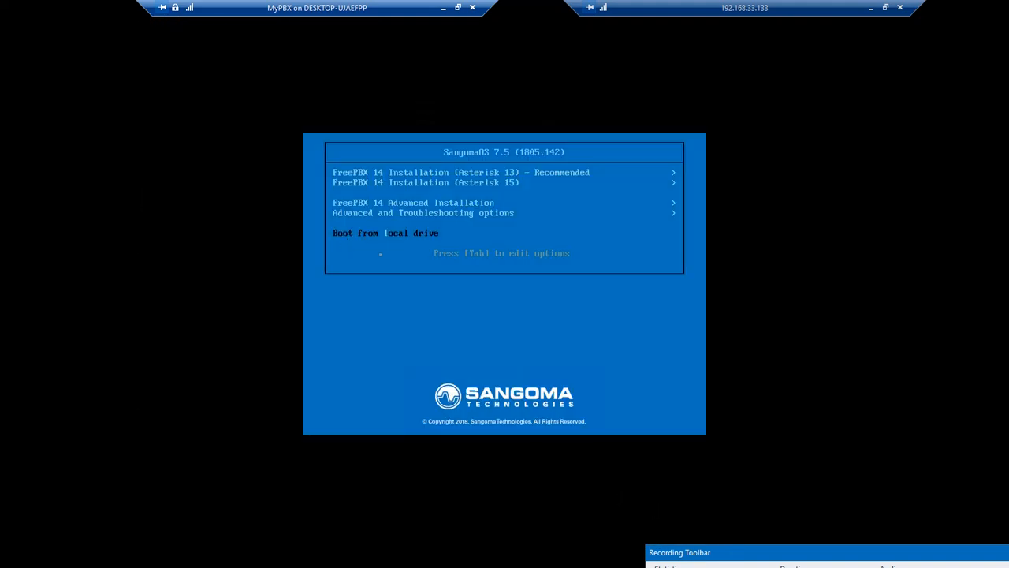
key("Return")
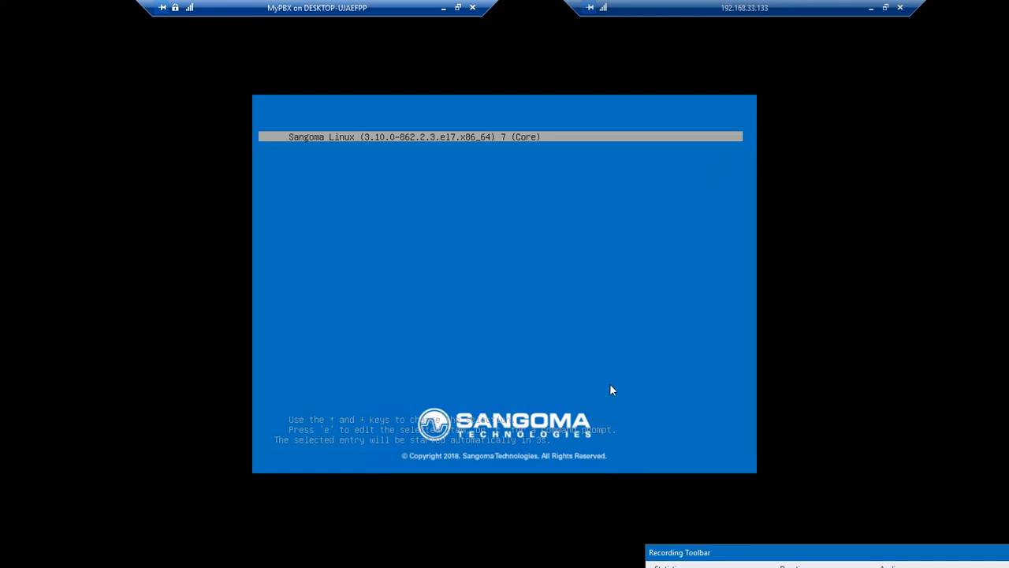
key("Return")
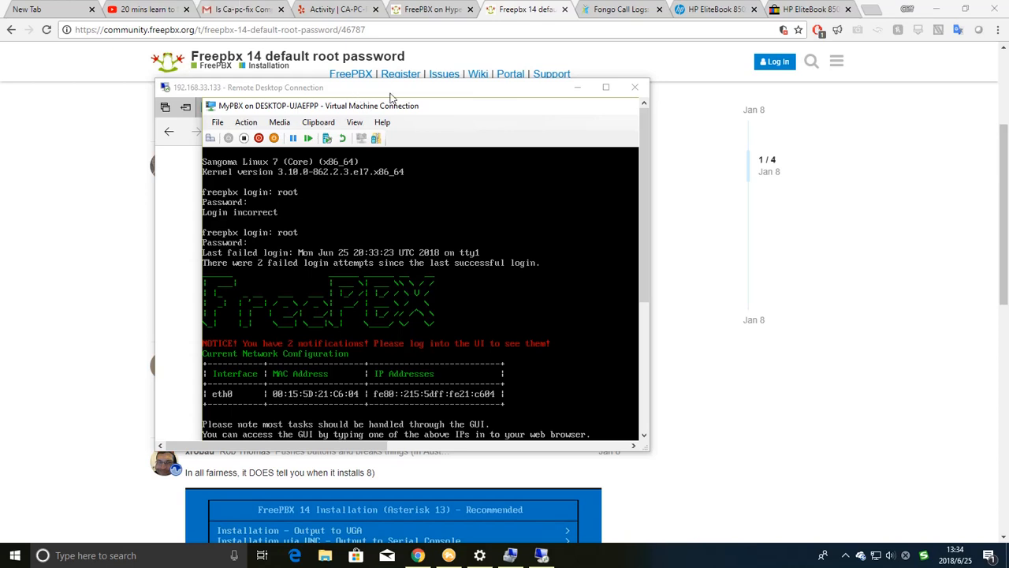
- Highlight the default root password in the FreePBX forum thread and return to the remote desktop session in full screen
left_click_drag(391, 88, 780, 148)
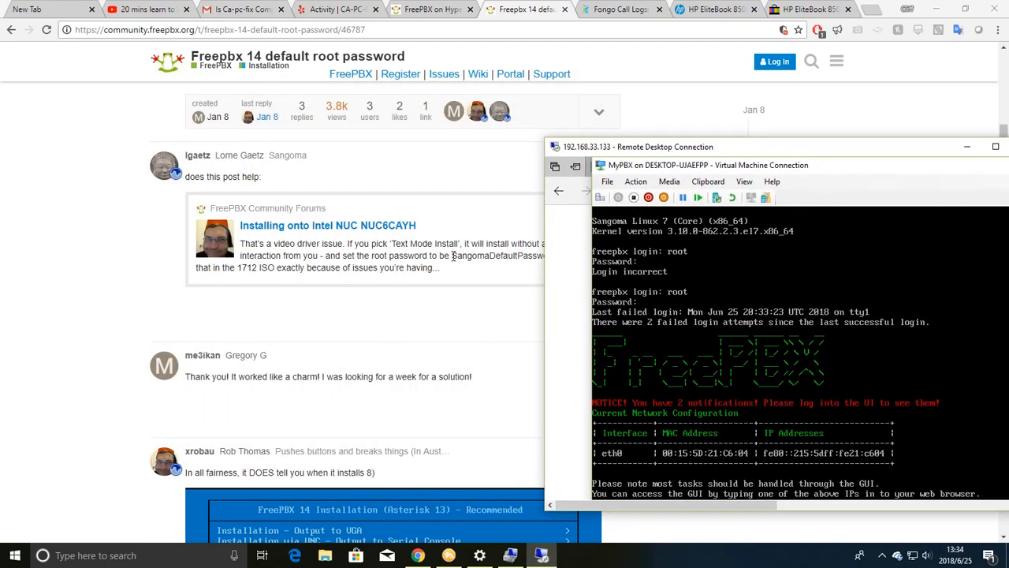
left_click_drag(452, 256, 558, 260)
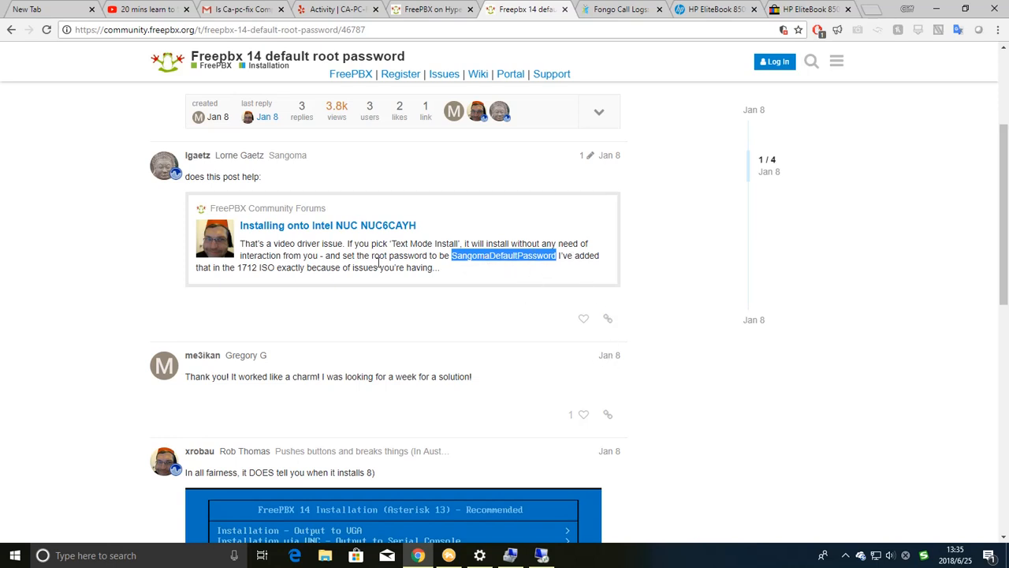
left_click(543, 555)
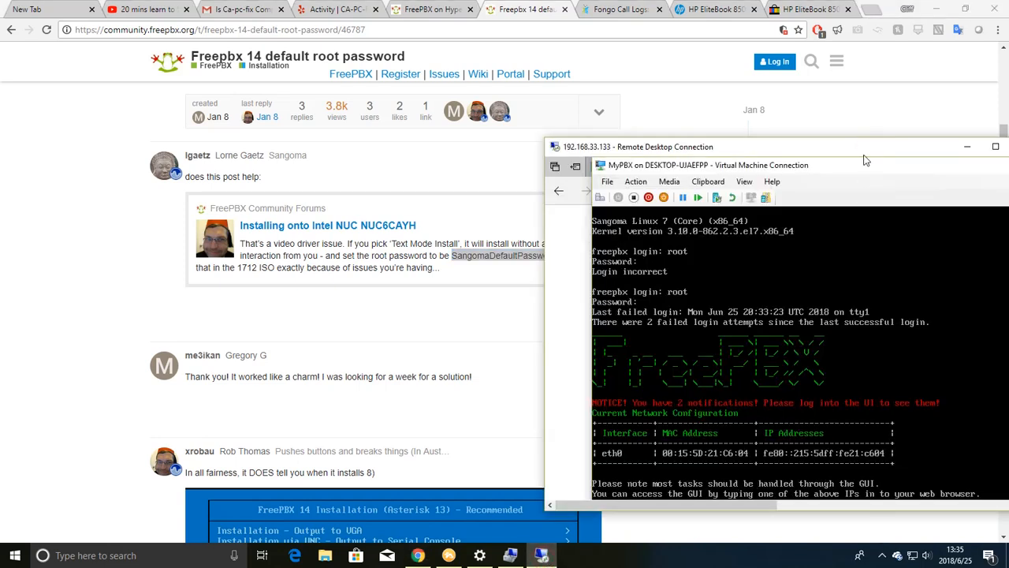
left_click_drag(864, 156, 500, 73)
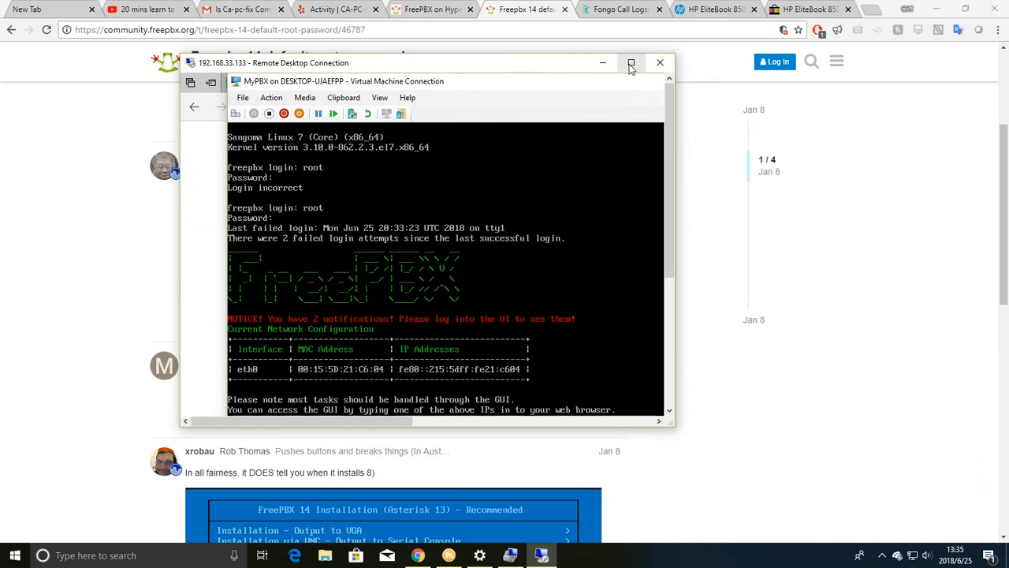
double_click(534, 66)
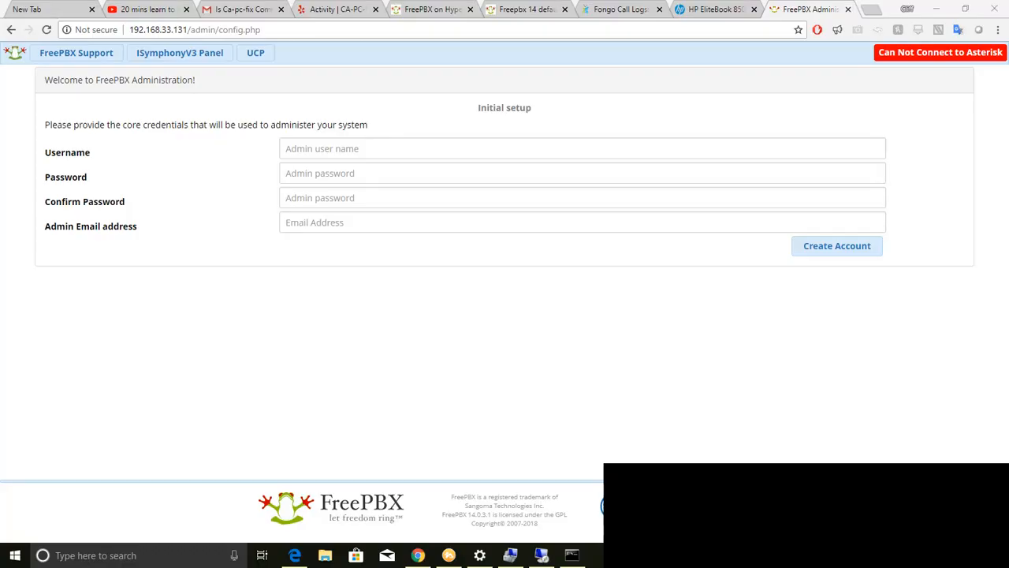
- Set the administrator username to myadmin in the FreePBX initial setup form
left_click(327, 149)
left_click(168, 30)
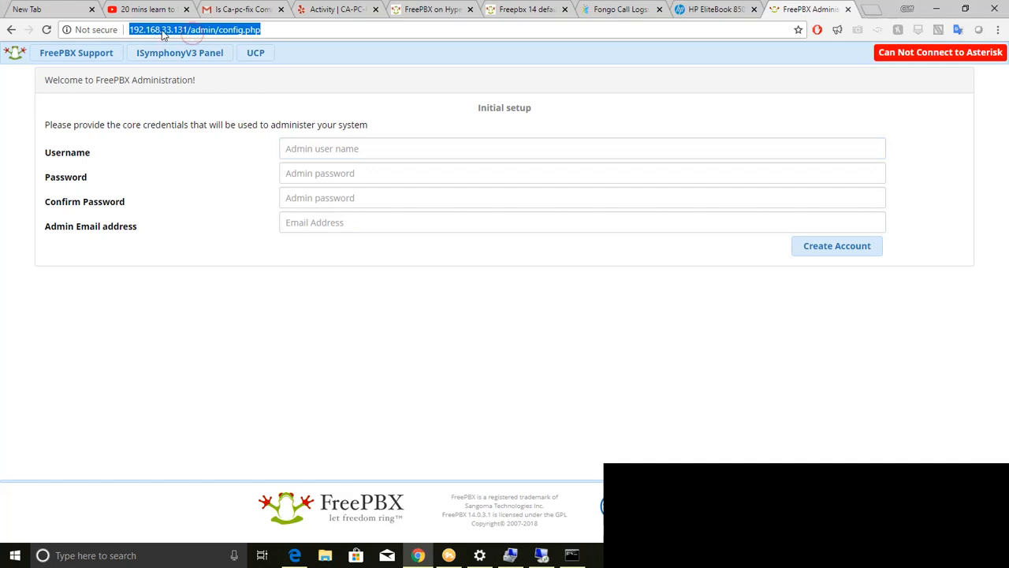
left_click(336, 150)
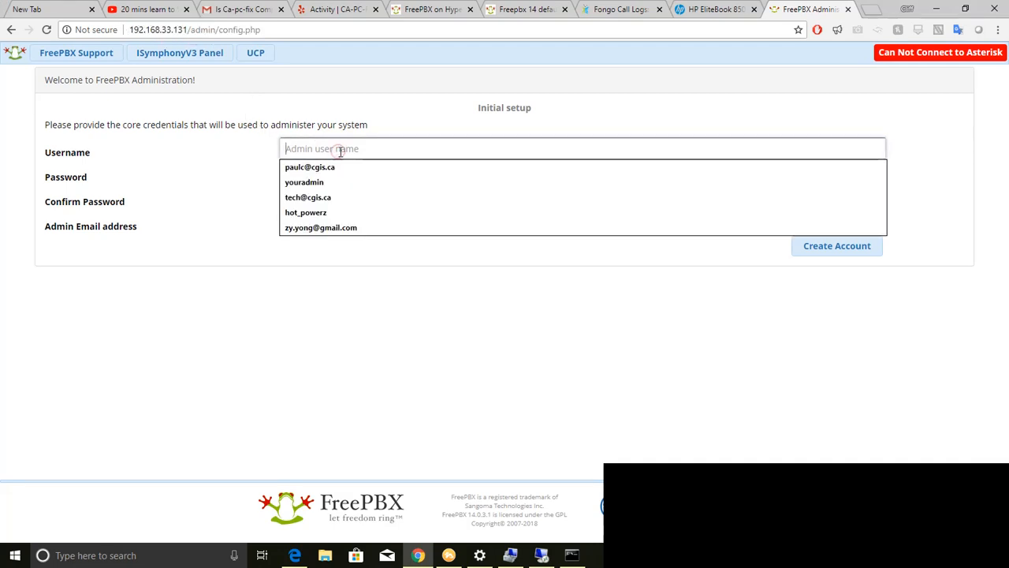
left_click(338, 151)
left_click(316, 148)
type("mya")
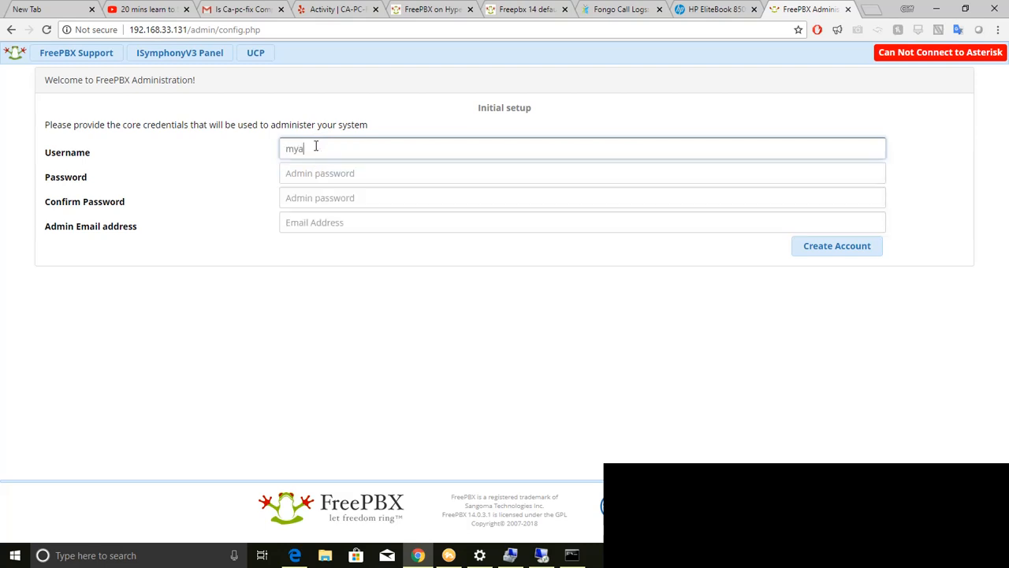
type("dmin")
- Enter the administrator password and repeat it in the Confirm Password field
key("Tab")
type("••")
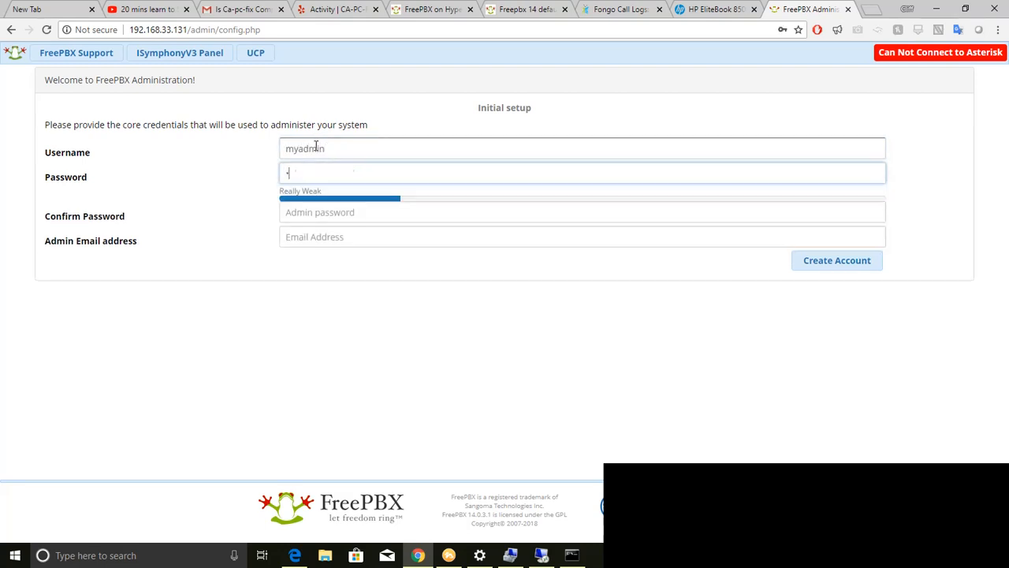
type("••••••••")
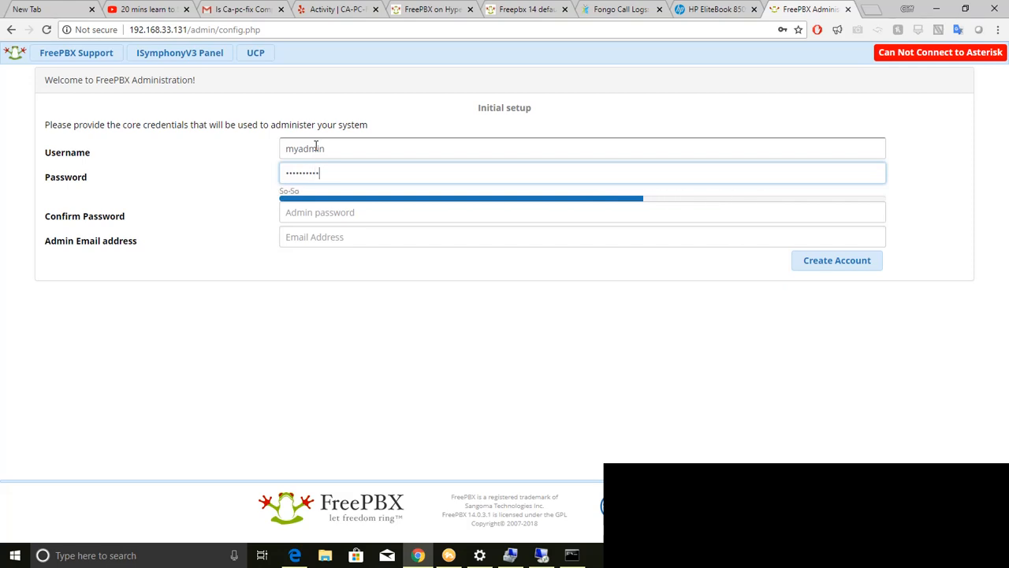
key("BackSpace")
key("Tab")
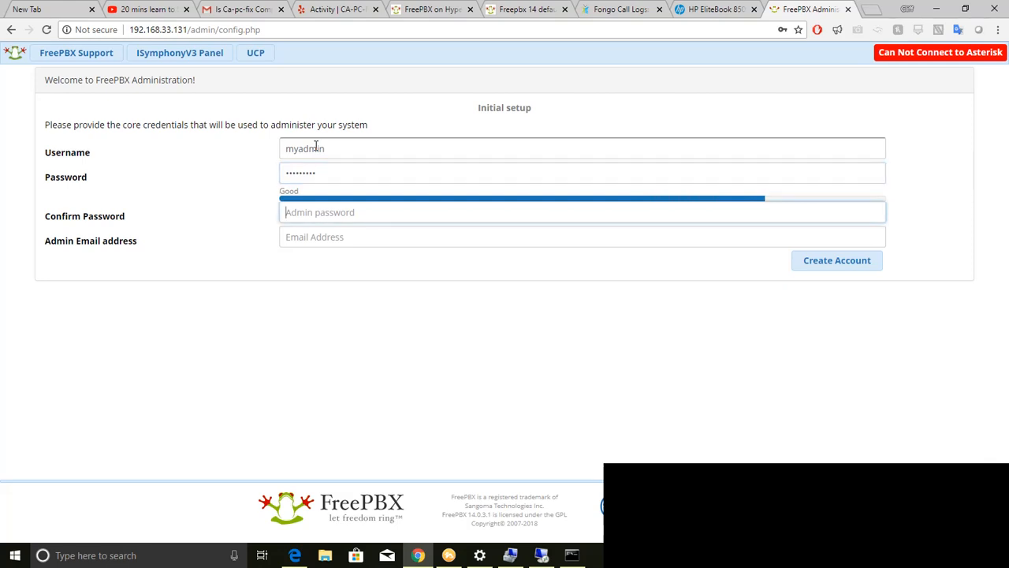
type("•••••••••")
- Fill in the admin e-mail address and create the FreePBX administrator account
left_click(325, 239)
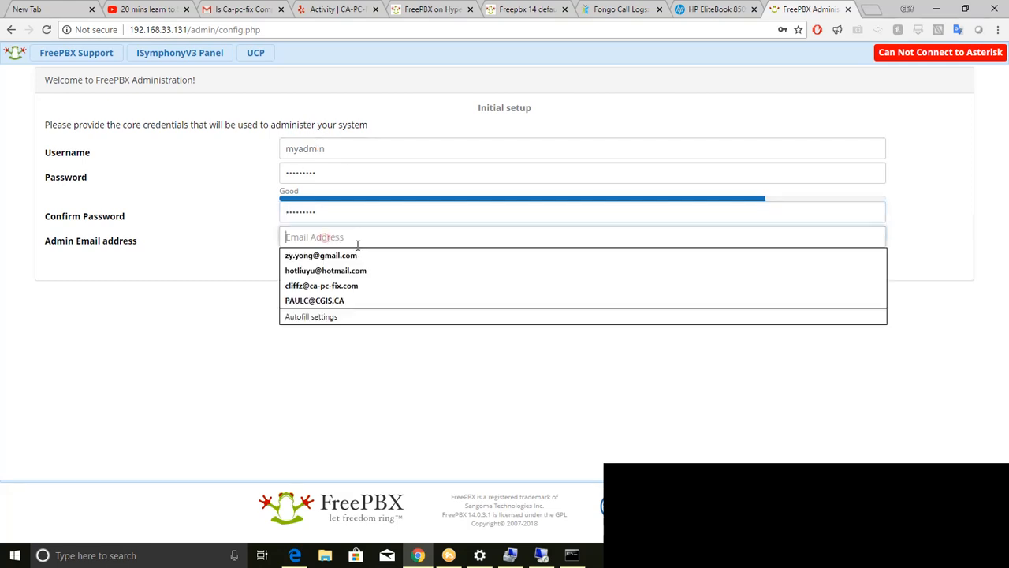
left_click(349, 258)
left_click(824, 264)
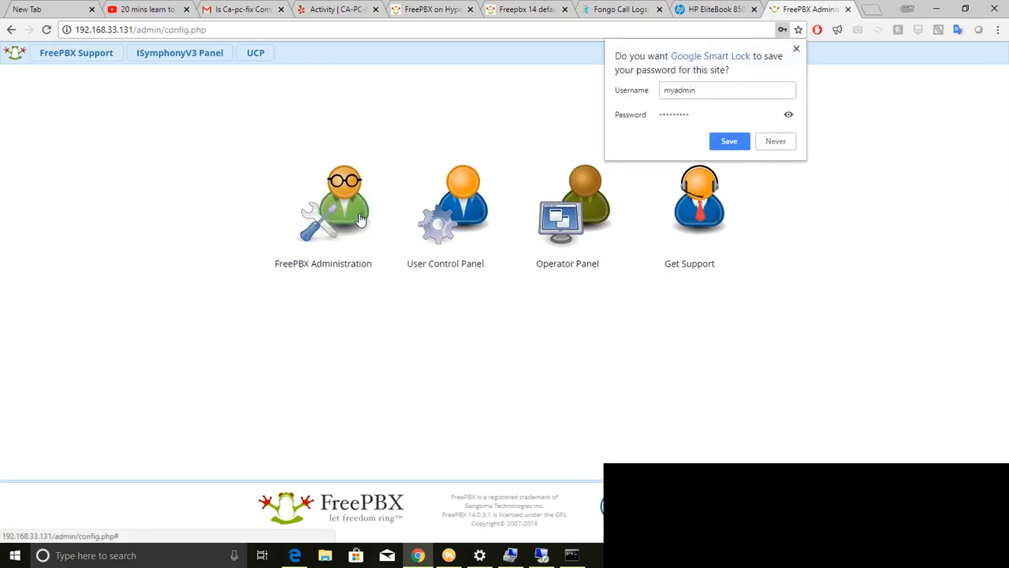
- Save the new login in the browser and sign in to FreePBX Administration with the saved myadmin credentials
left_click(732, 140)
left_click(328, 213)
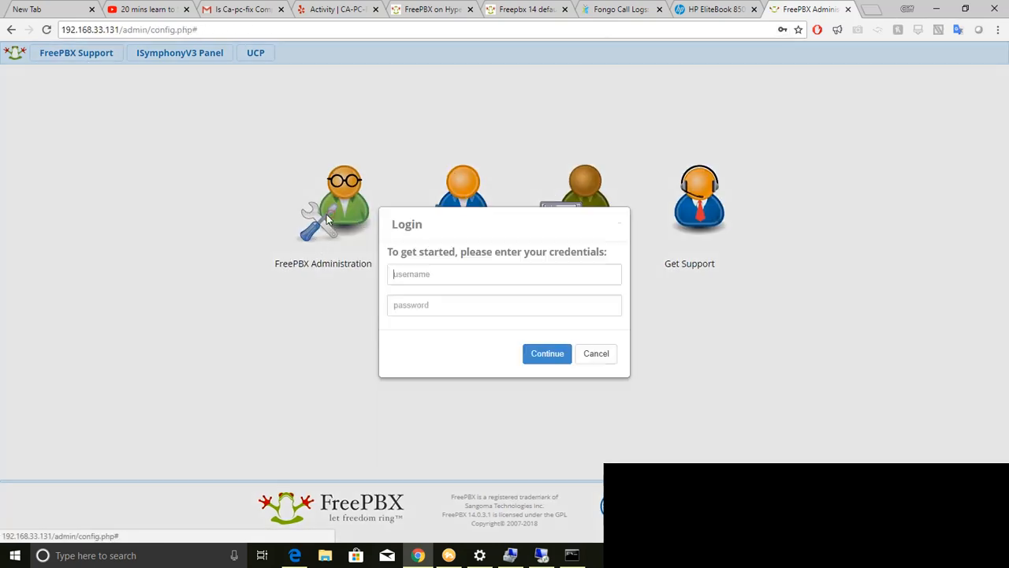
left_click(542, 353)
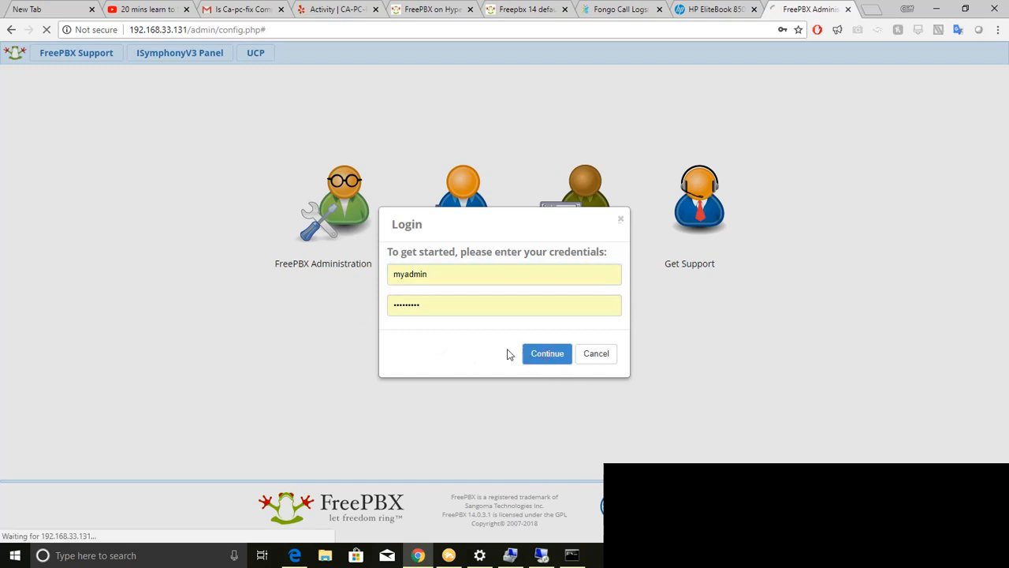
left_click(555, 354)
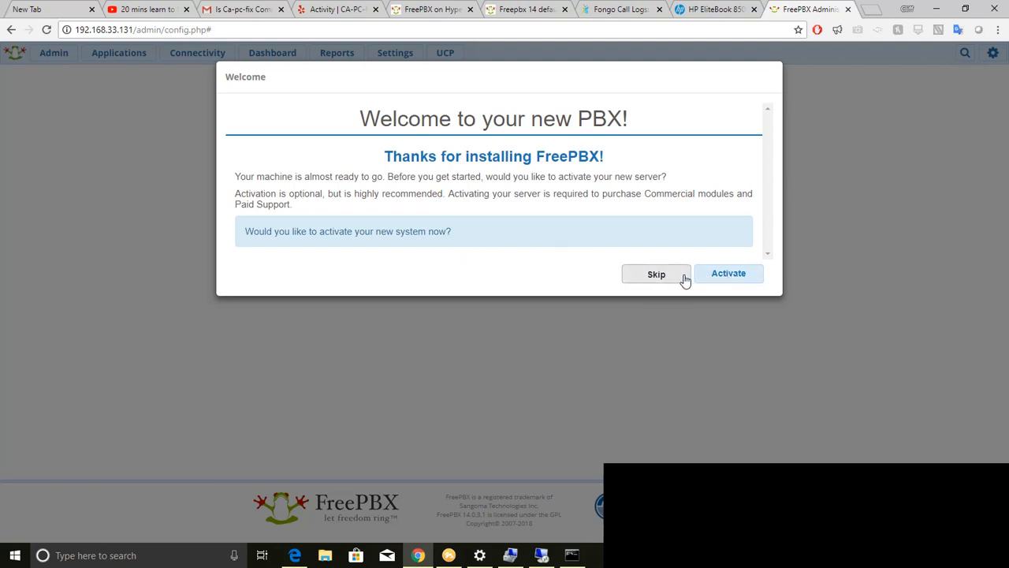
- Skip the system activation and dismiss the PBXact UCC and Sangoma Phones offers
left_click(659, 275)
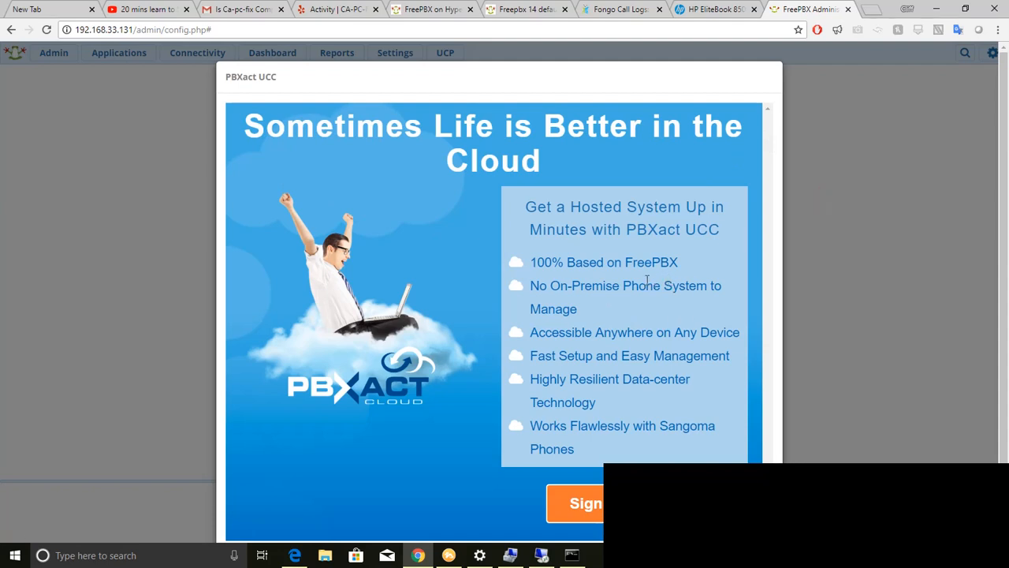
left_click(858, 170)
left_click(691, 220)
left_click(657, 234)
scroll(612, 368, "down", 1)
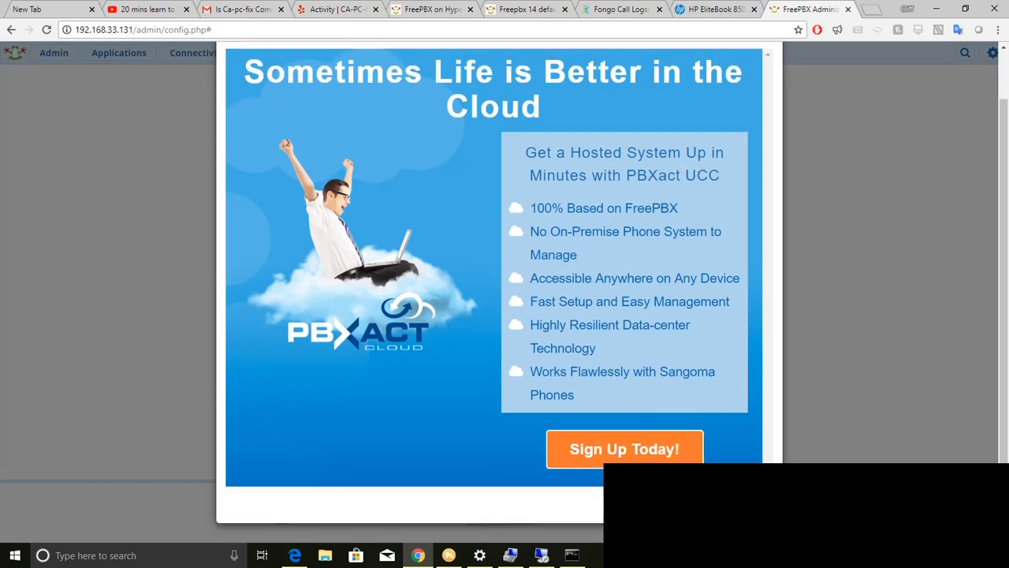
left_click(746, 504)
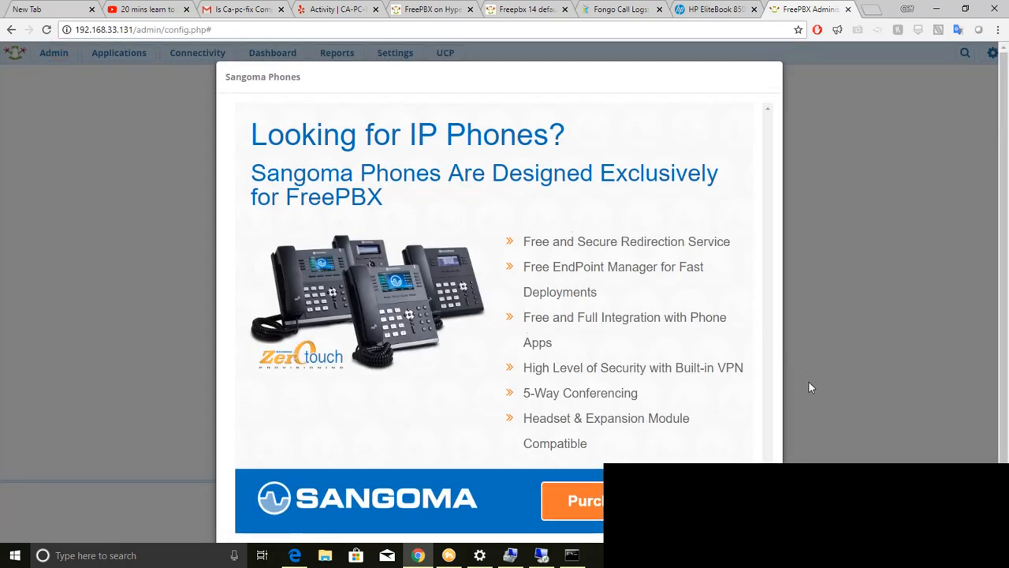
scroll(809, 382, "down", 1)
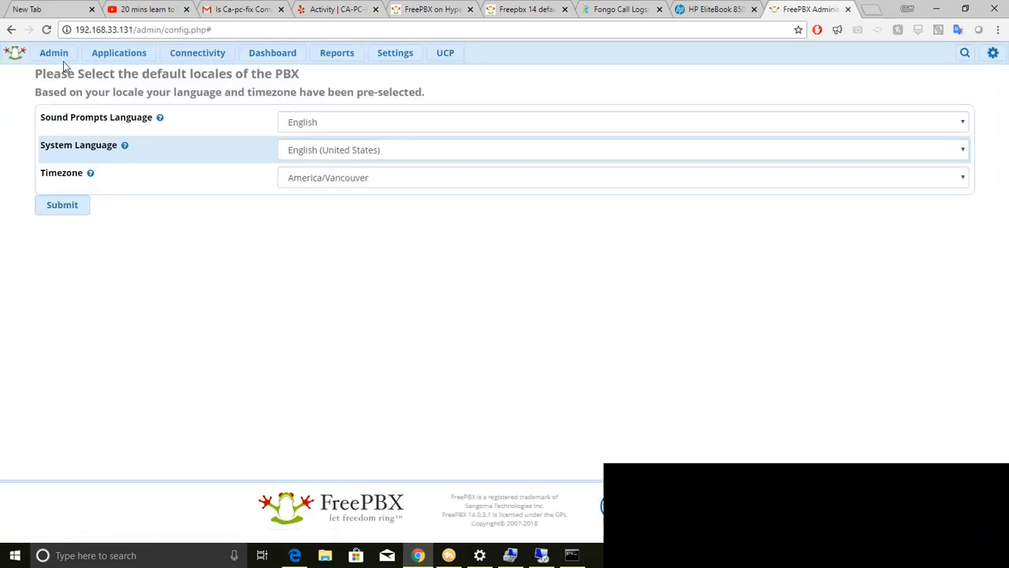
- Submit the default locales with English sound prompts, English (United States) as system language and the America/Vancouver timezone
mouse_move(106, 59)
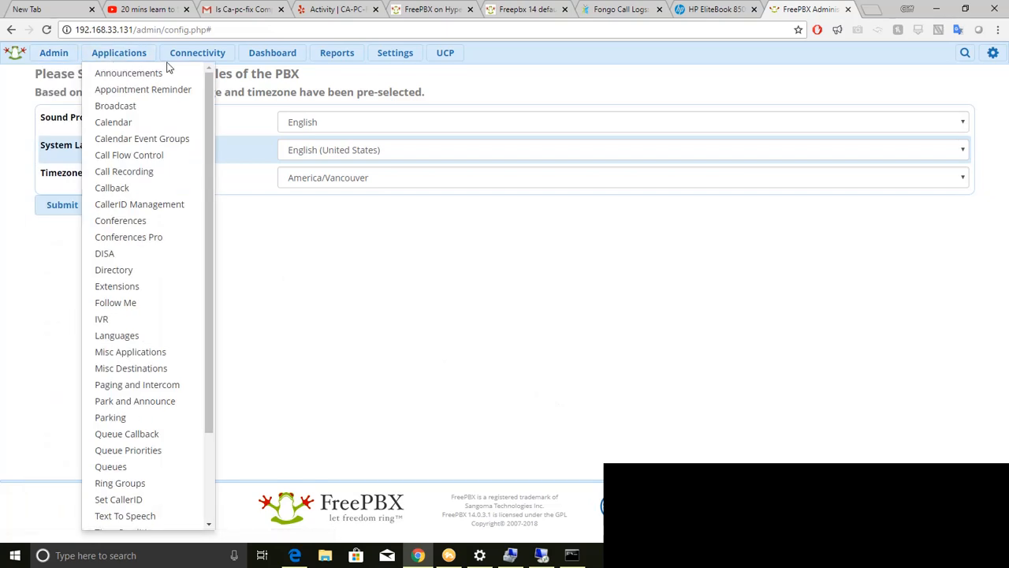
mouse_move(63, 54)
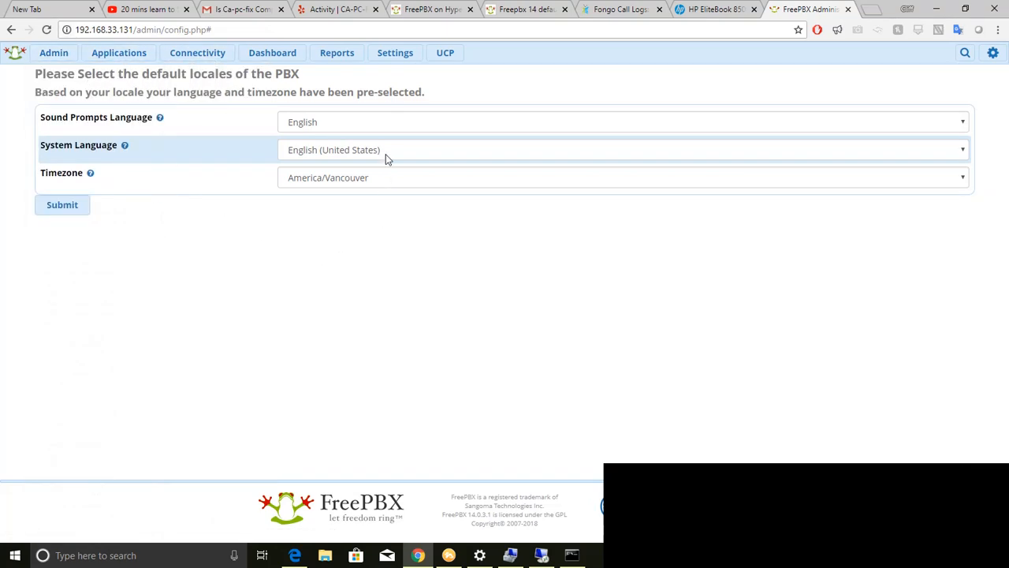
left_click(191, 281)
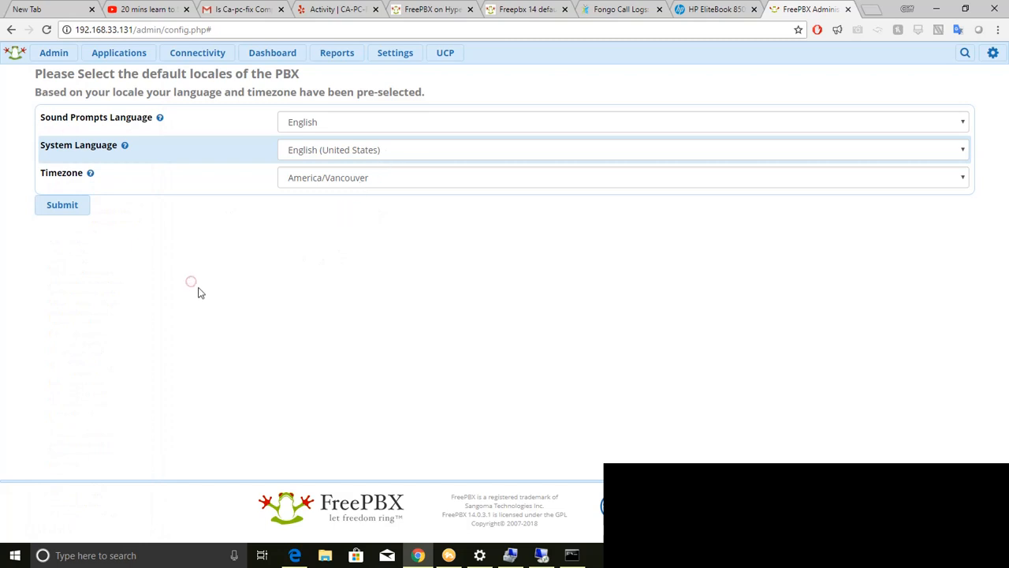
left_click(61, 206)
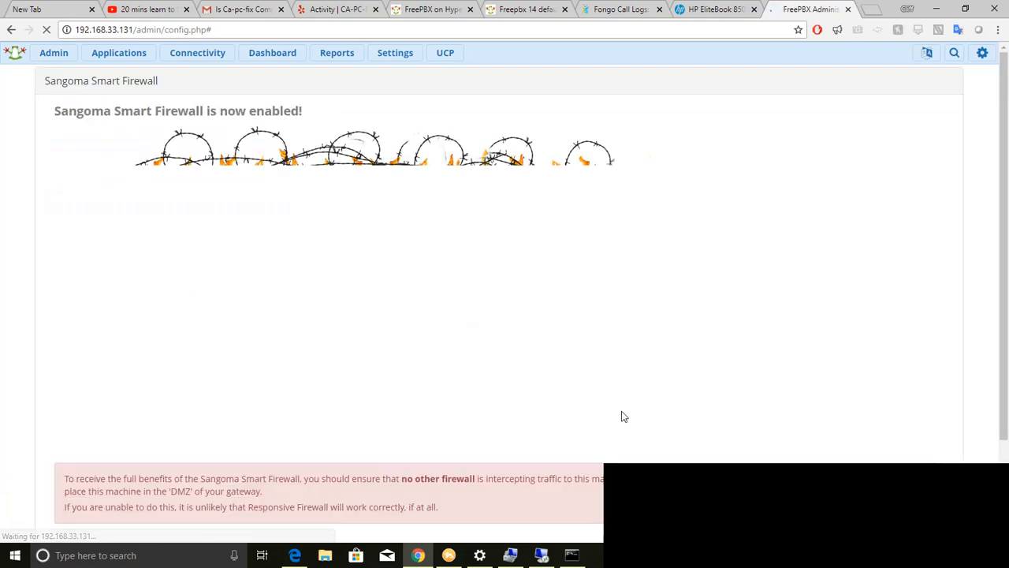